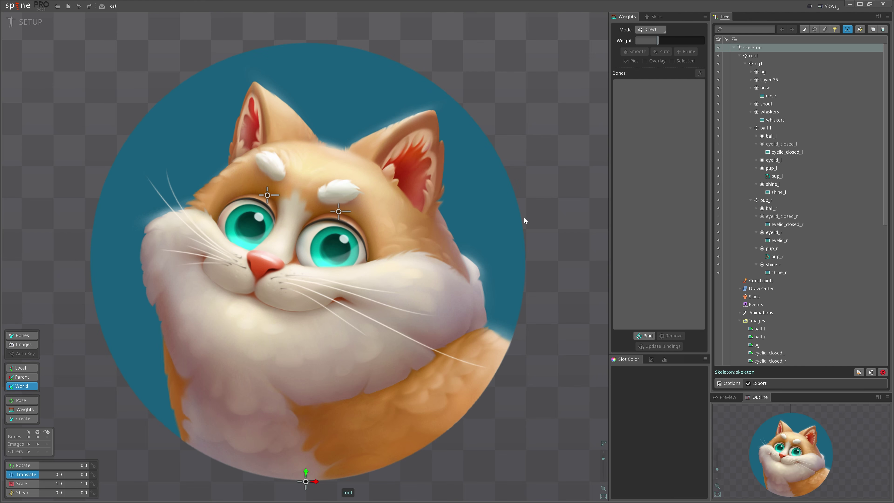
pyautogui.doubleClick(771, 50)
pyautogui.press('Return')
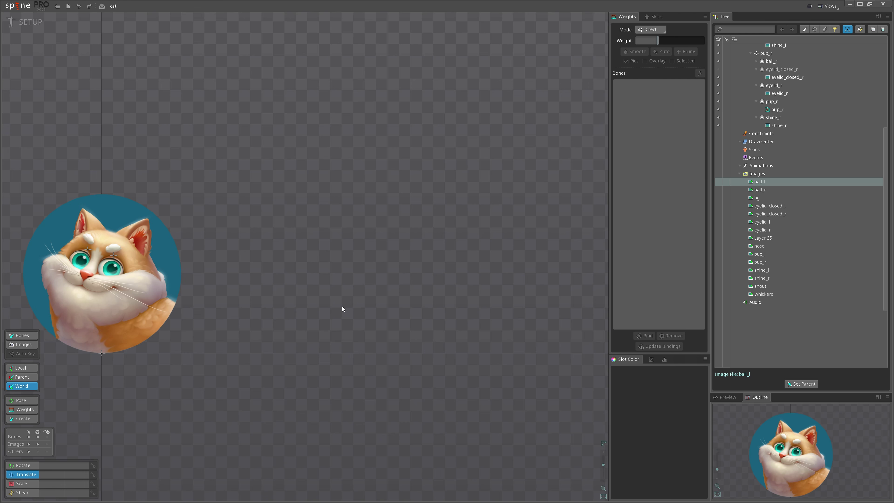
# - Place all the image files from ball_l through whiskers on the empty canvas beside the assembled cat
pyautogui.moveTo(342, 309); pyautogui.dragTo(299, 302)
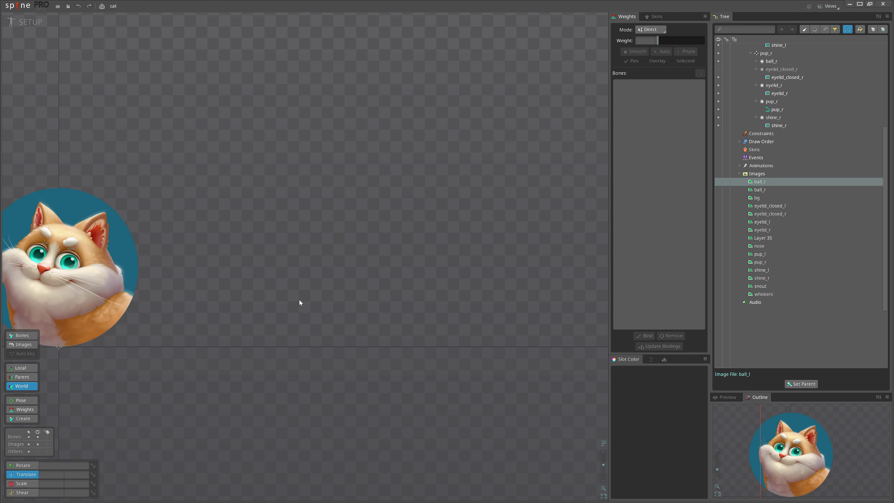
pyautogui.keyDown('shift'); pyautogui.click(768, 296); pyautogui.keyUp('shift')
pyautogui.moveTo(768, 217); pyautogui.dragTo(176, 145)
pyautogui.scroll(2, 216, 182)
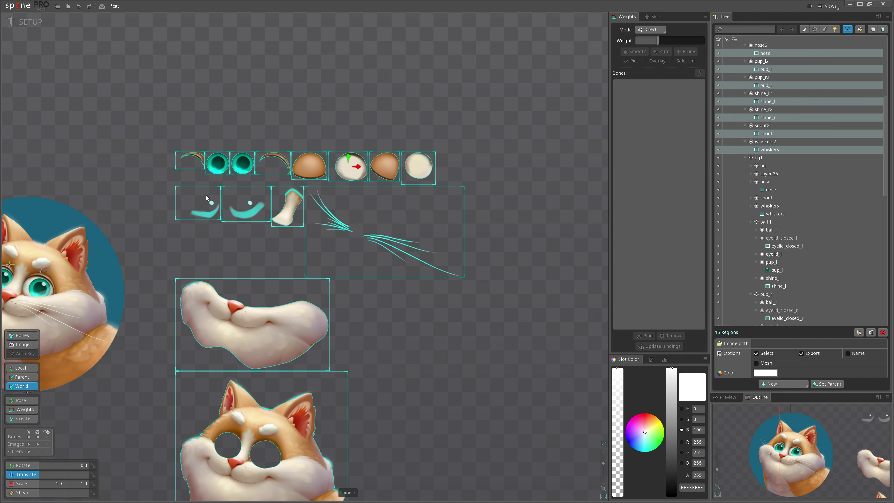
pyautogui.scroll(2, 206, 197)
pyautogui.click(204, 209)
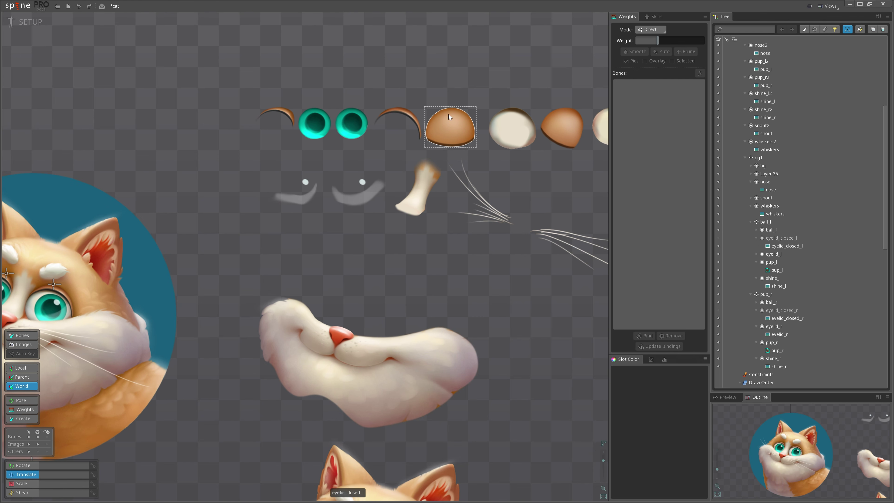
pyautogui.click(447, 133)
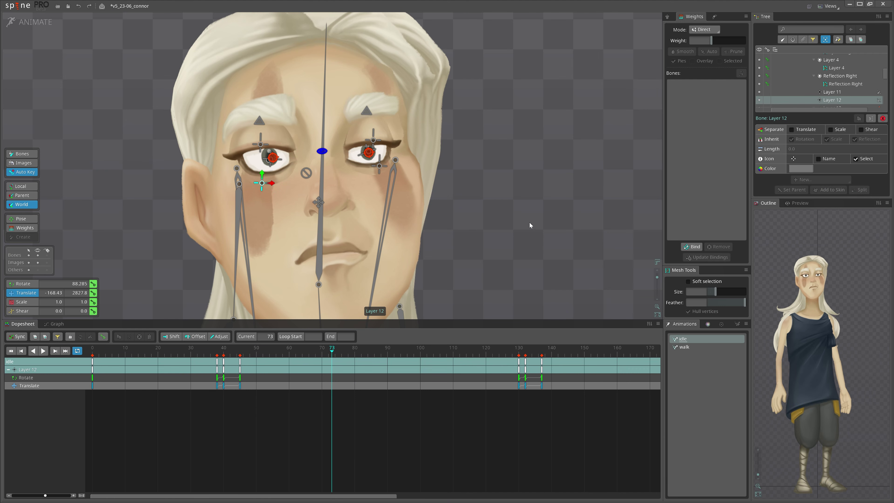
pyautogui.moveTo(543, 212); pyautogui.dragTo(545, 185)
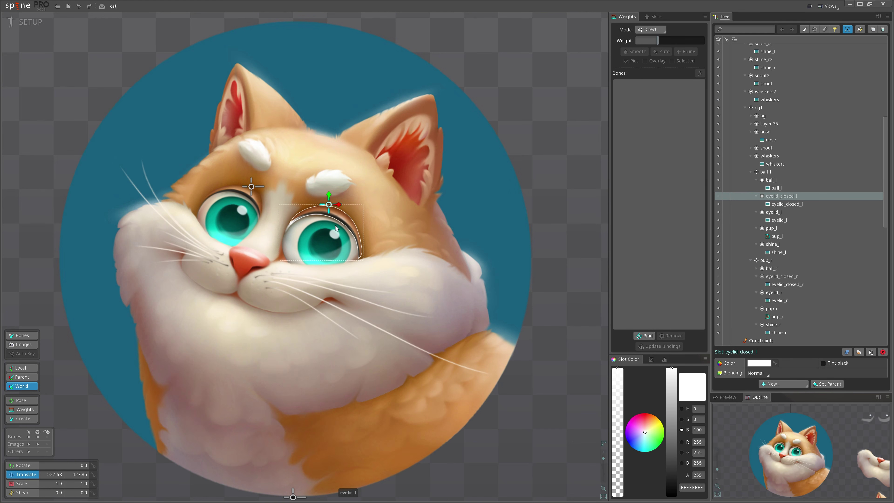
# - Hide the open eyelid slots eyelid_l and eyelid_r, and show the eyelid_closed_l and eyelid_closed_r slots in the rig
pyautogui.click(335, 218)
pyautogui.keyDown('ctrl'); pyautogui.click(243, 197); pyautogui.keyUp('ctrl')
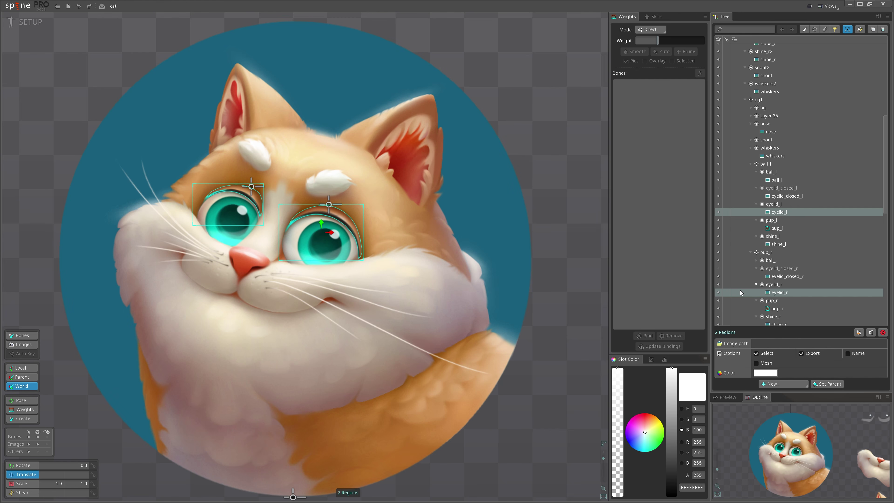
pyautogui.click(718, 284)
pyautogui.click(718, 204)
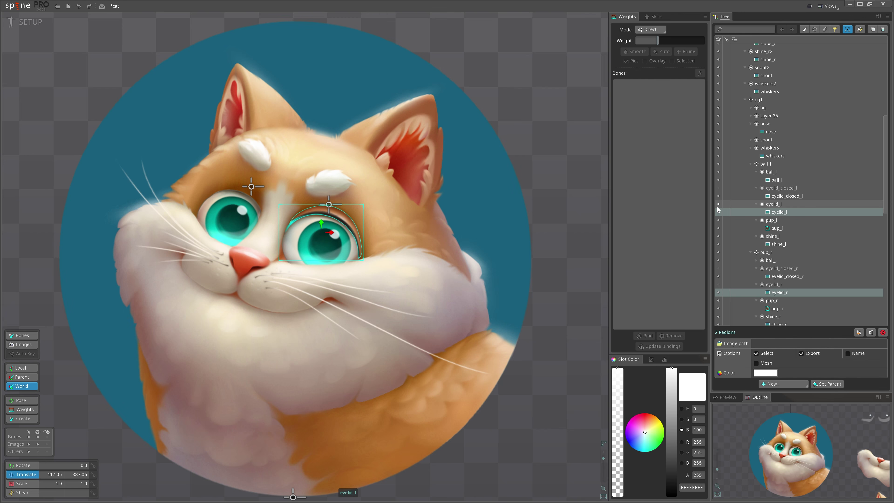
pyautogui.click(745, 204)
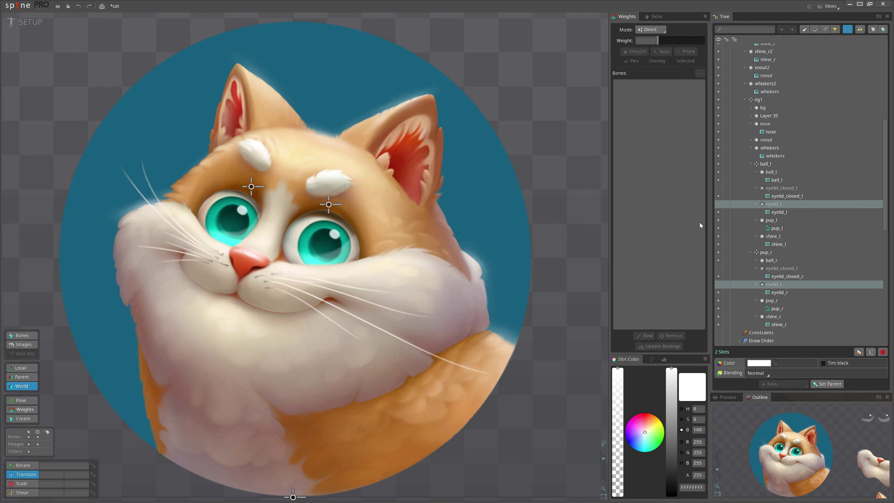
pyautogui.click(718, 203)
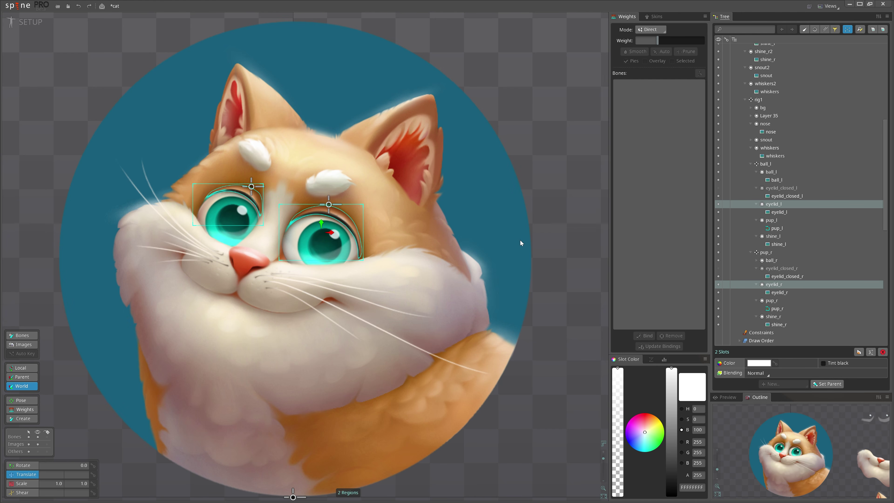
pyautogui.click(718, 204)
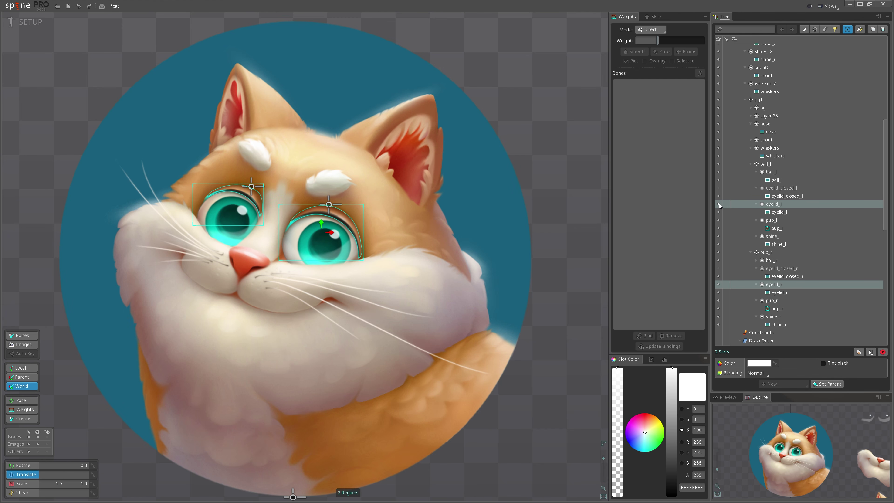
pyautogui.click(718, 189)
pyautogui.click(524, 270)
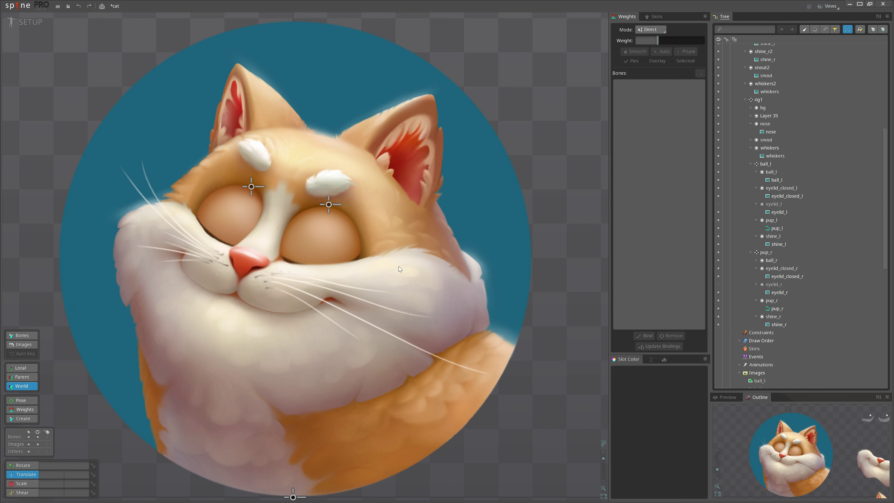
# - Turn the eyelid_closed_r region into a mesh and open that mesh for editing
pyautogui.scroll(3, 395, 266)
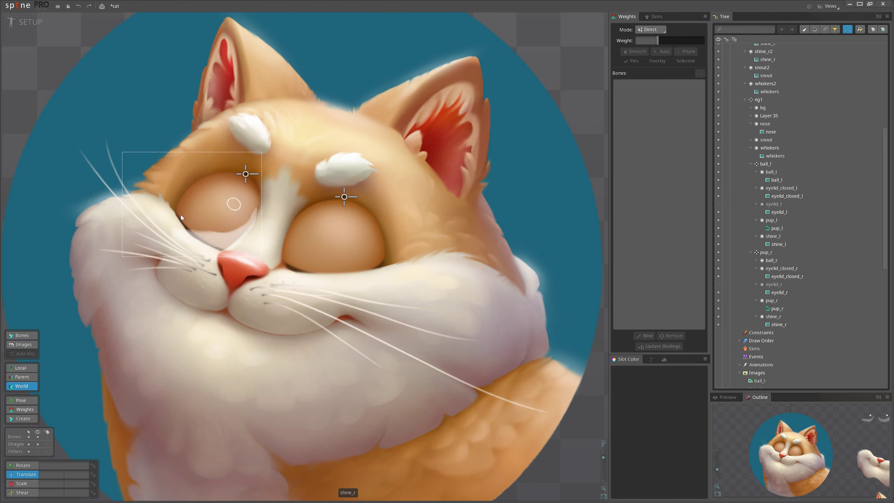
pyautogui.scroll(4, 216, 200)
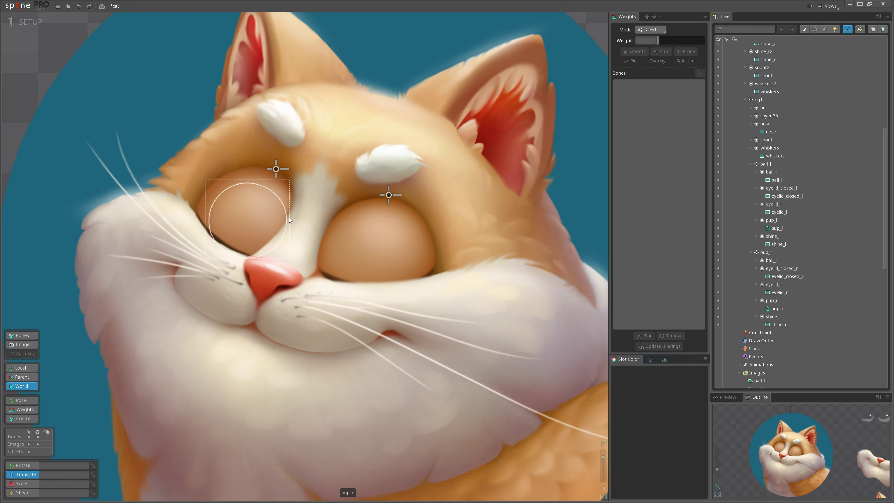
pyautogui.scroll(-3, 289, 217)
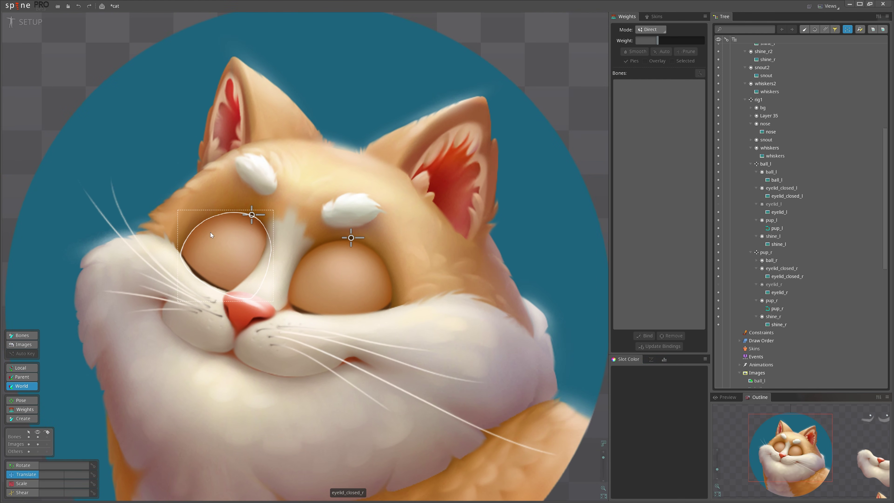
pyautogui.scroll(-1, 242, 165)
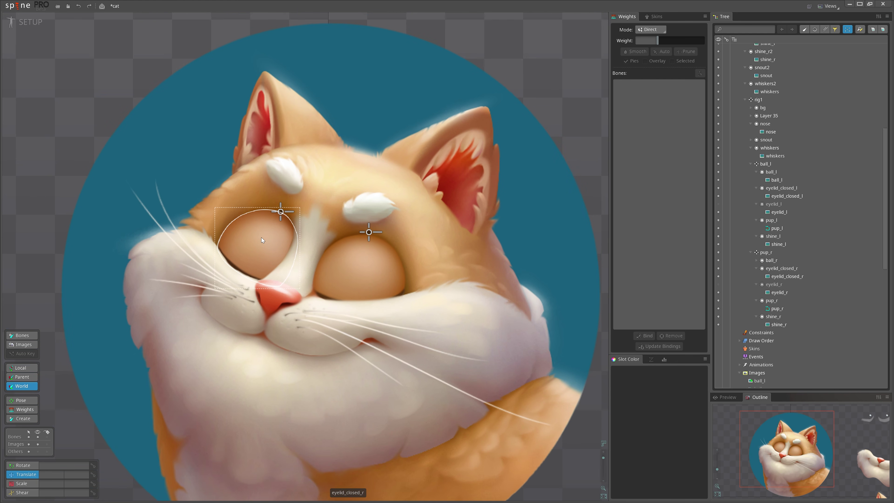
pyautogui.scroll(1, 261, 237)
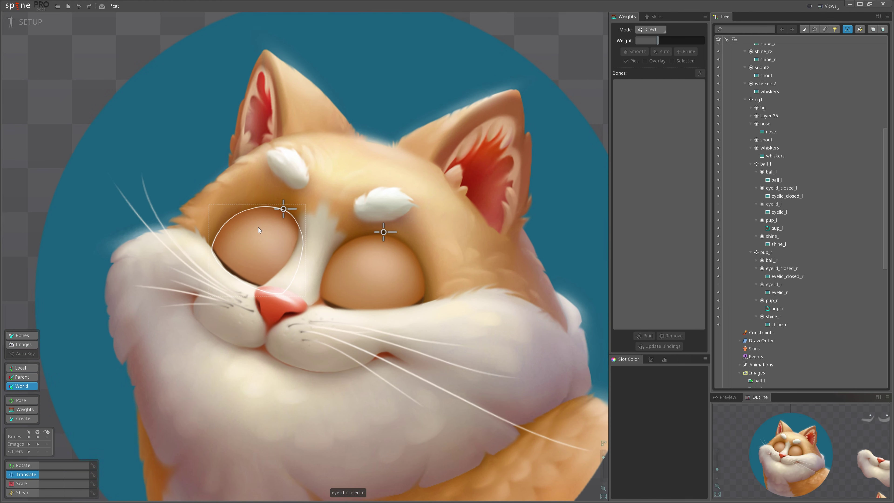
pyautogui.click(258, 228)
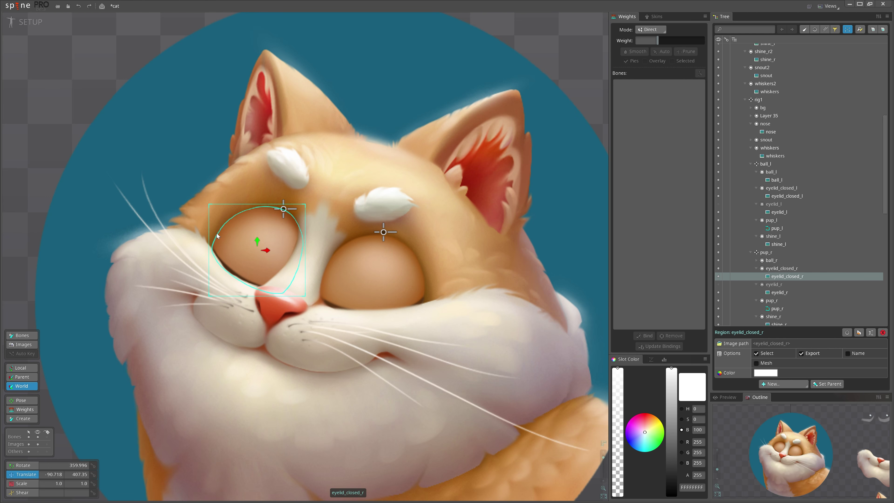
pyautogui.scroll(3, 278, 223)
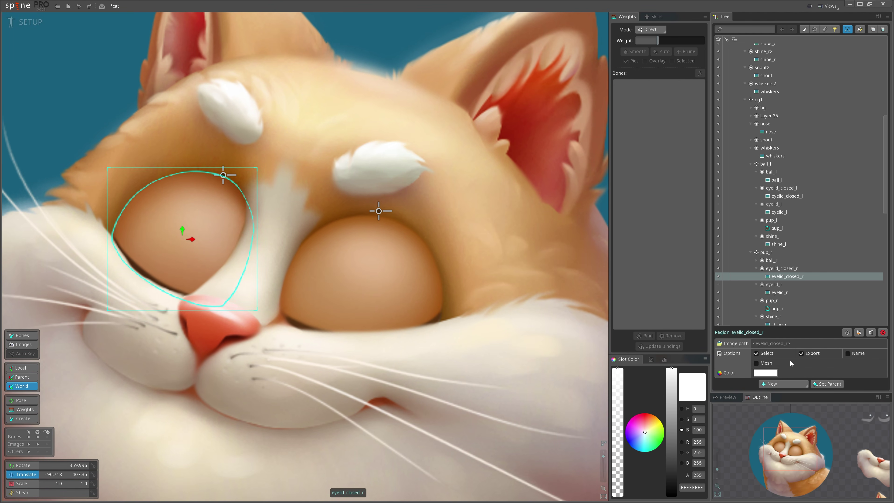
pyautogui.click(757, 363)
pyautogui.click(770, 374)
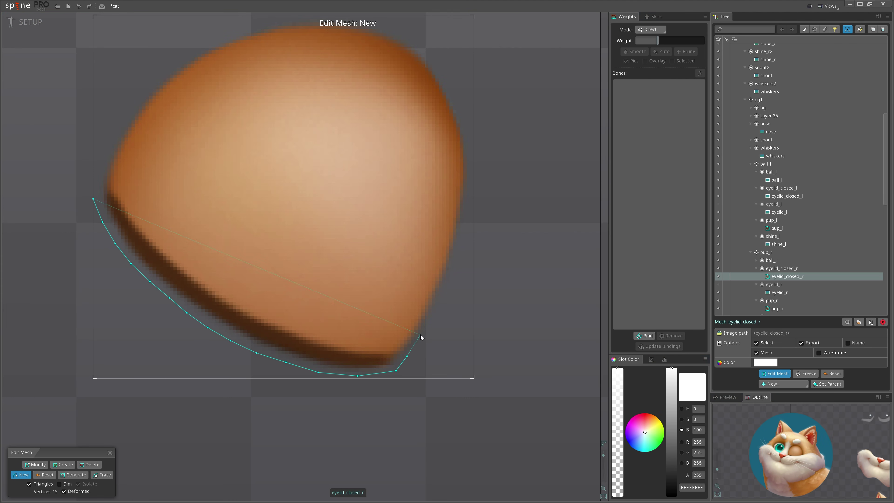
# - Outline the eyelid_closed_r image with a new closed hull that follows its edge closely
pyautogui.click(421, 131)
pyautogui.click(363, 104)
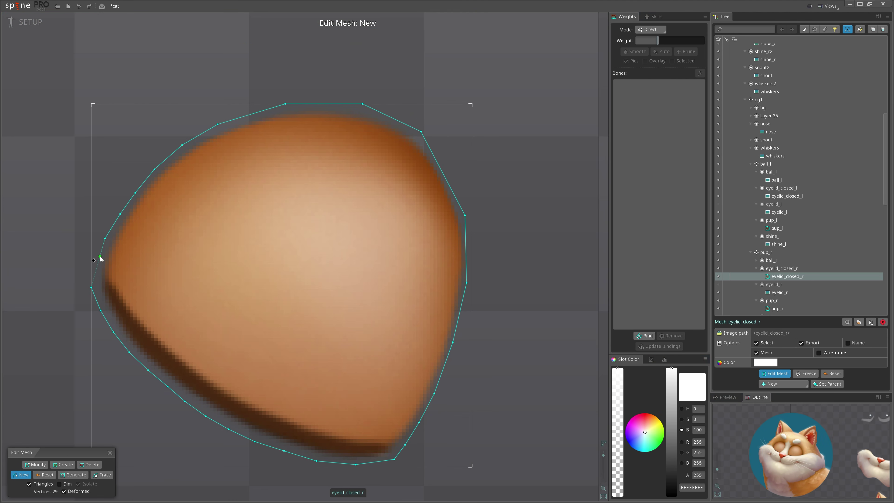
pyautogui.click(100, 257)
# - Add rows of inner vertices and edges across the eyelid_closed_r mesh following its lower lid curve, and finish the mesh editing
pyautogui.moveTo(100, 257)
pyautogui.mouseDown()
pyautogui.moveTo(150, 324)
pyautogui.moveTo(236, 392)
pyautogui.mouseUp()
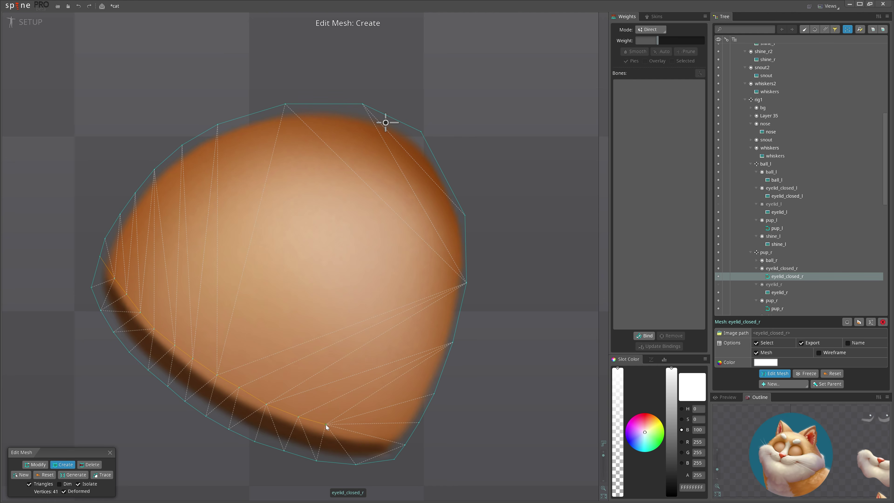
pyautogui.click(419, 422)
pyautogui.click(433, 392)
pyautogui.click(374, 386)
pyautogui.click(349, 378)
pyautogui.click(120, 214)
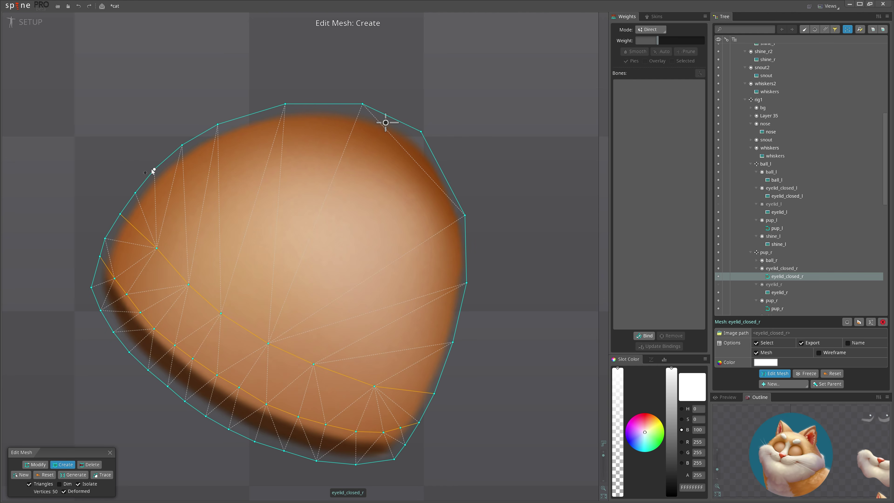
pyautogui.click(182, 145)
pyautogui.click(205, 188)
pyautogui.click(250, 224)
pyautogui.press('Escape')
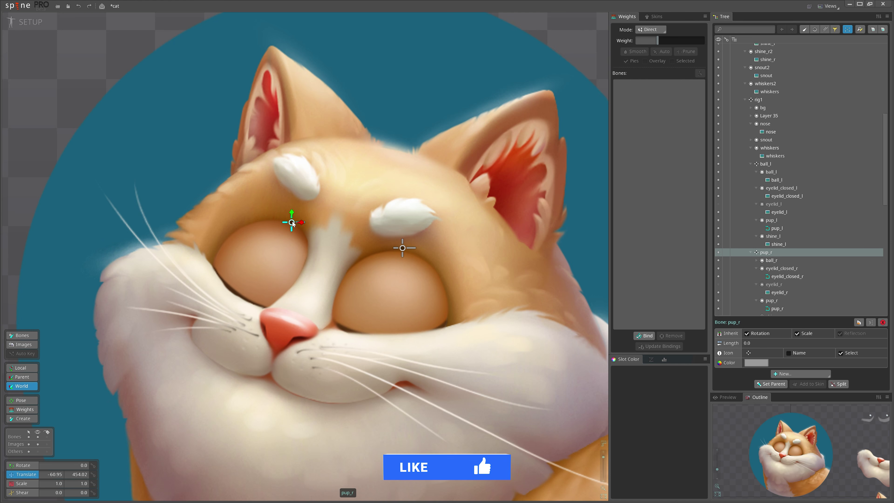
# - Try moving the pup_r bone above the closed eyelid, and undo the moves
pyautogui.scroll(2, 292, 221)
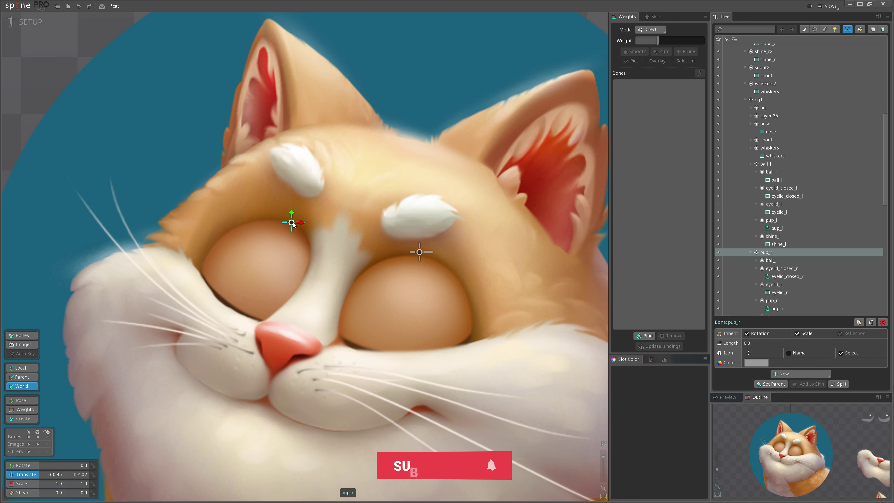
pyautogui.moveTo(291, 223)
pyautogui.mouseDown()
pyautogui.moveTo(226, 140)
pyautogui.moveTo(164, 126)
pyautogui.moveTo(200, 196)
pyautogui.moveTo(275, 185)
pyautogui.moveTo(296, 226)
pyautogui.mouseUp()
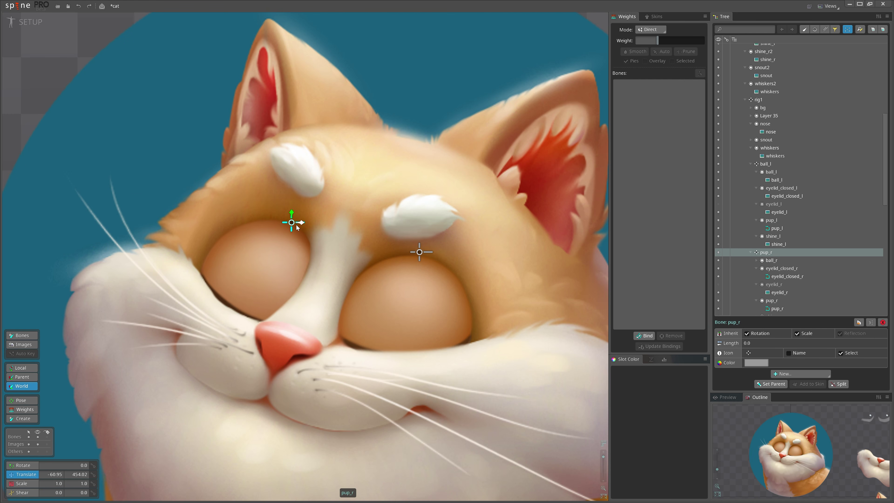
pyautogui.scroll(-2, 292, 224)
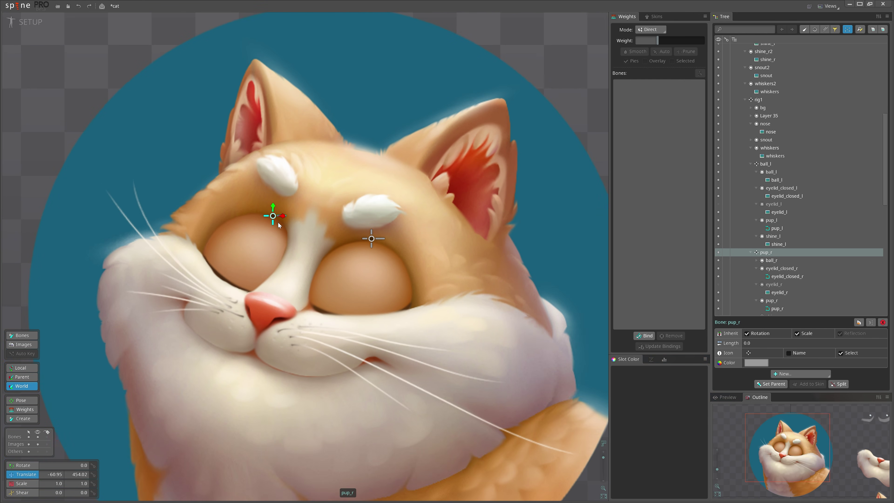
pyautogui.scroll(3, 272, 217)
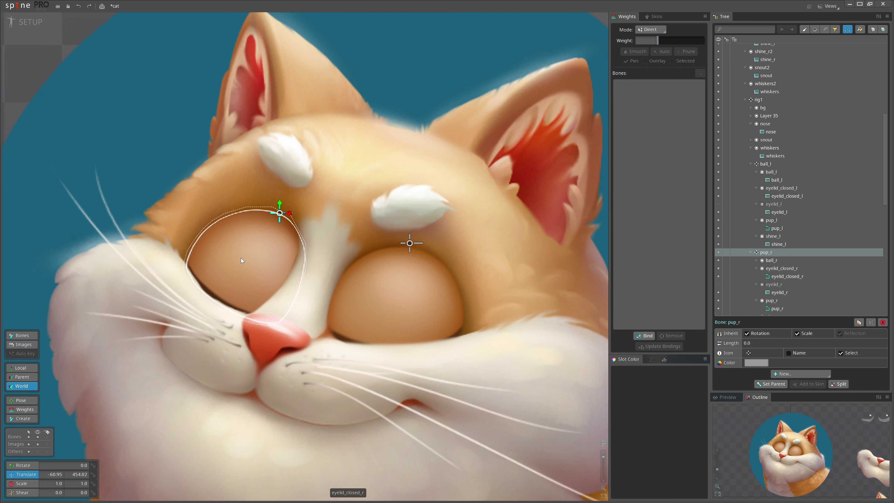
pyautogui.scroll(-2, 241, 258)
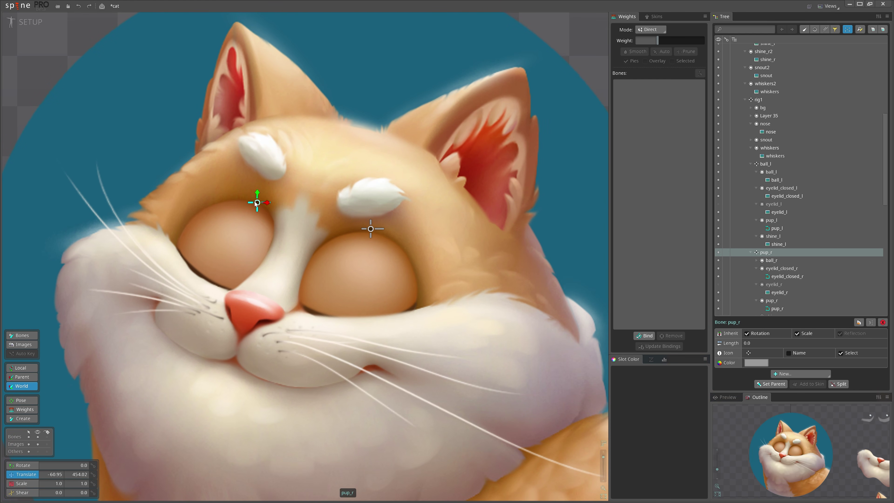
pyautogui.moveTo(257, 201)
pyautogui.mouseDown()
pyautogui.moveTo(239, 193)
pyautogui.moveTo(267, 208)
pyautogui.mouseUp()
pyautogui.hotkey('ctrl', 'z')
pyautogui.hotkey('ctrl', 'z')
# - Create a child bone of pup_r about 14 units long at the eyelid_closed_r mesh's lower edge, and bind the mesh to both bones
pyautogui.scroll(2, 283, 235)
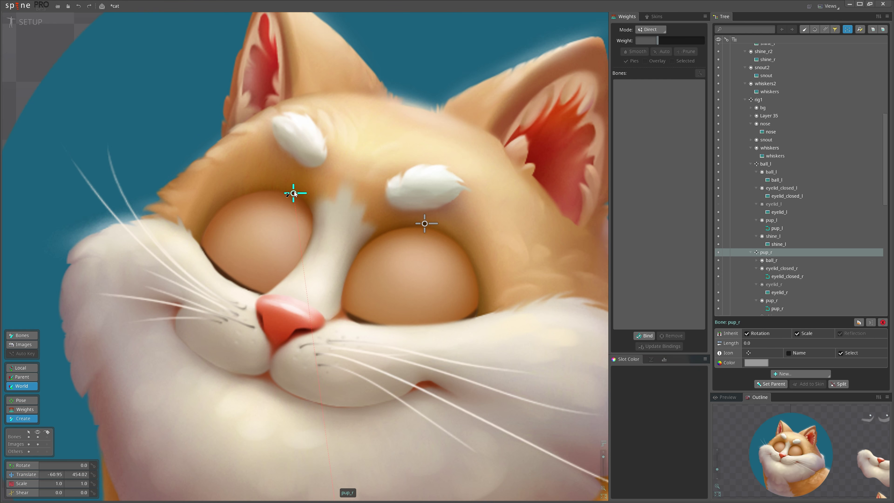
pyautogui.moveTo(229, 274); pyautogui.dragTo(239, 261)
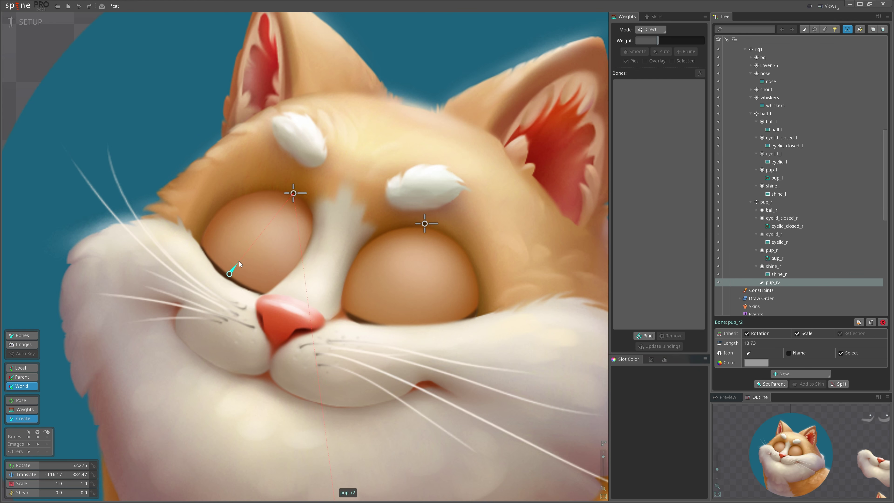
pyautogui.click(277, 215)
pyautogui.click(645, 336)
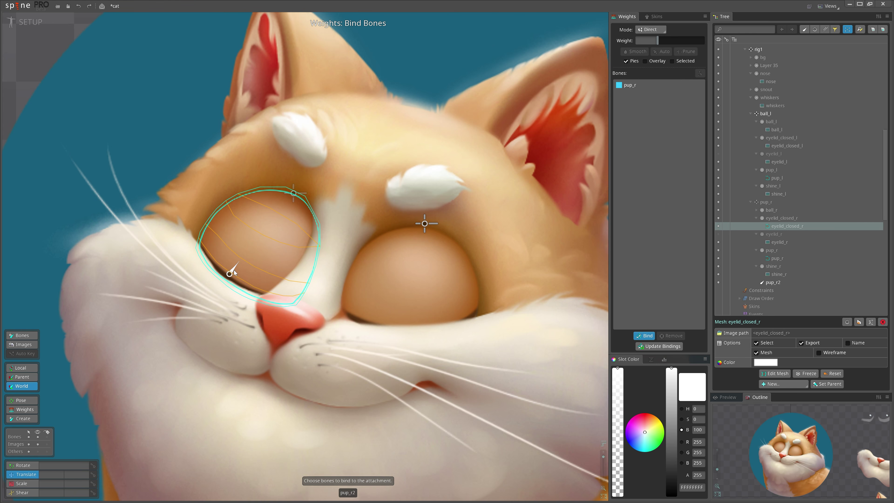
pyautogui.click(234, 272)
pyautogui.click(648, 337)
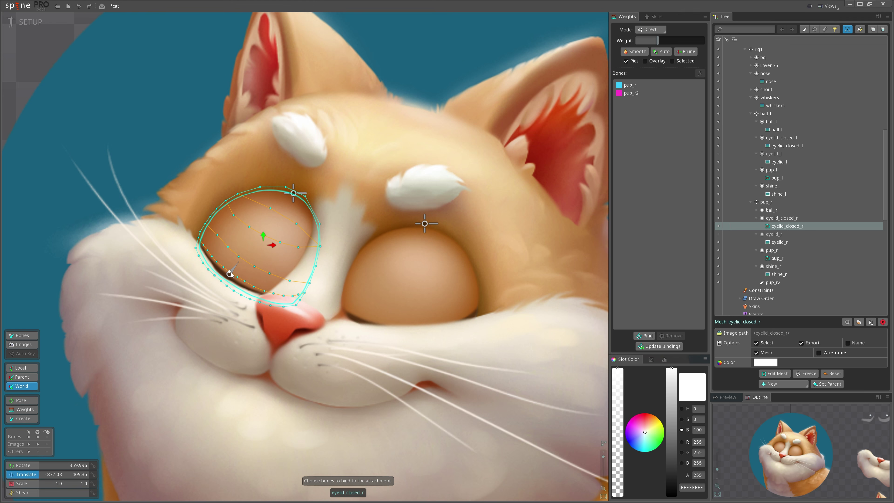
# - Weight all vertices of the eyelid_closed_r mesh 100% to the pup_r bone and set the weight mode to Add
pyautogui.moveTo(144, 175); pyautogui.dragTo(426, 384)
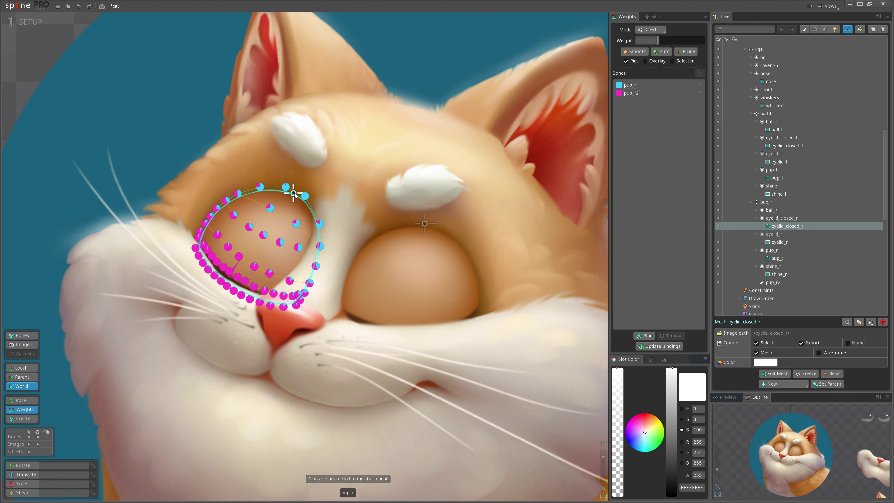
pyautogui.click(292, 194)
pyautogui.moveTo(658, 39); pyautogui.dragTo(660, 37)
pyautogui.click(657, 30)
pyautogui.click(657, 48)
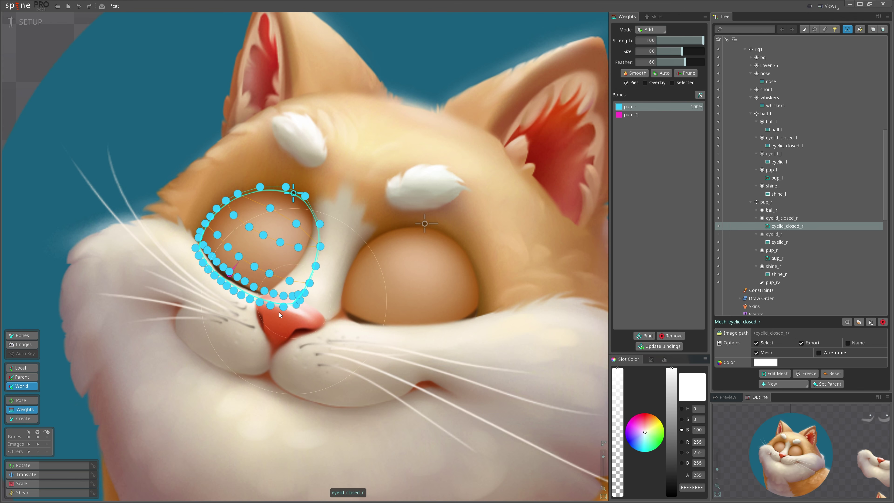
# - Set the weight brush to strength 66, size 60 and feather 100
pyautogui.scroll(-2, 563, 127)
pyautogui.moveTo(672, 63); pyautogui.dragTo(711, 65)
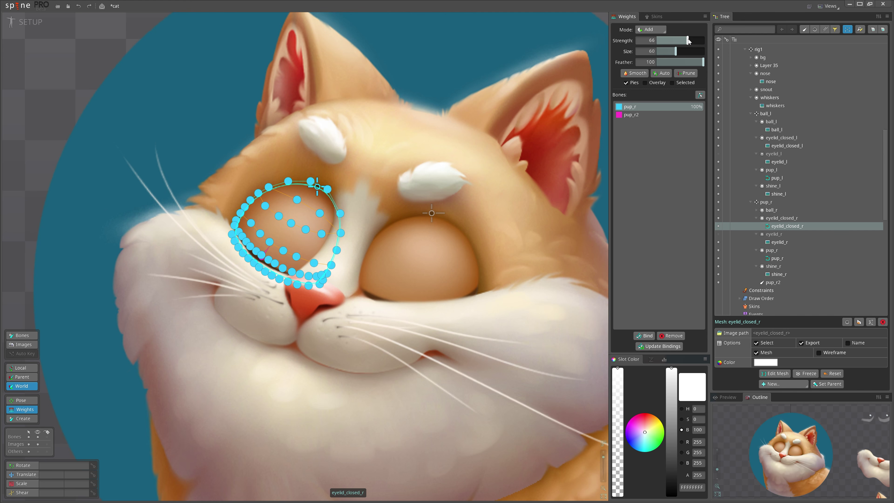
pyautogui.scroll(3, 287, 260)
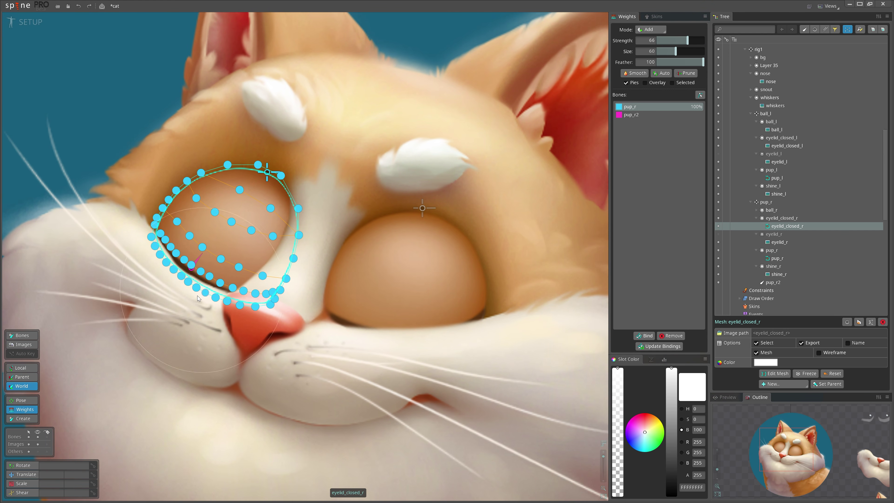
# - Move the pup_r2 bone up to the upper edge of the eyelid, about -67.85, 444.15, and save the project
pyautogui.click(193, 268)
pyautogui.click(194, 266)
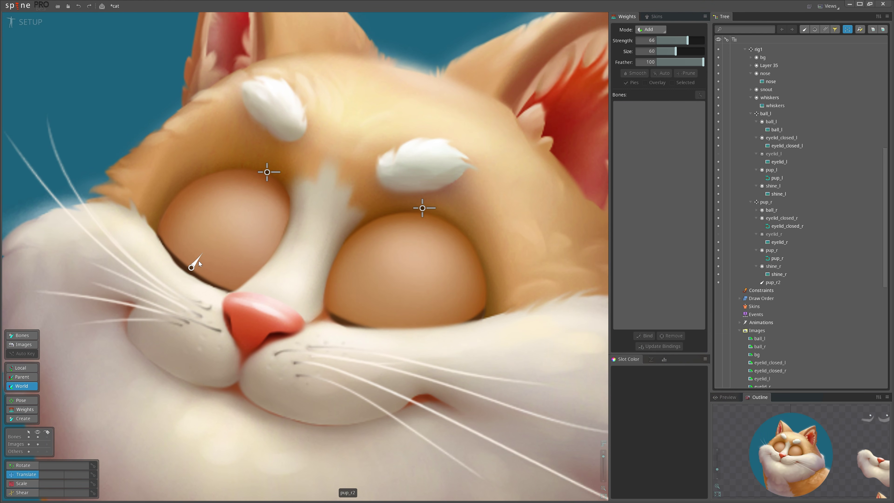
pyautogui.hotkey('ctrl', 's')
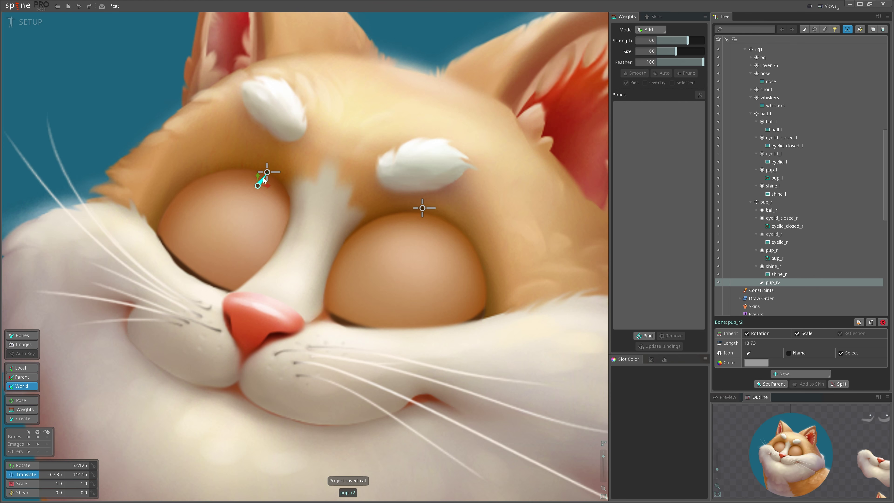
# - Paint pup_r2 weights onto the eyelid_closed_r mesh, strongest along its lower edge, until the lid folds up over the eye
pyautogui.scroll(-2, 302, 234)
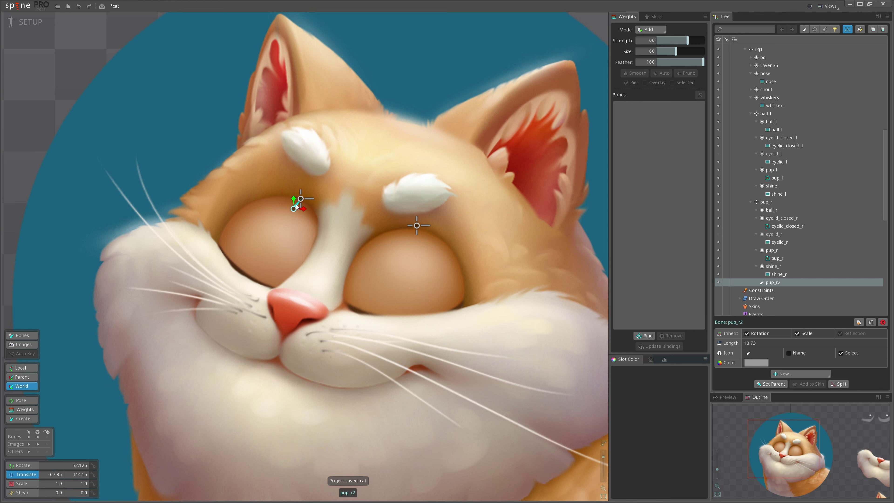
pyautogui.click(298, 222)
pyautogui.scroll(2, 244, 284)
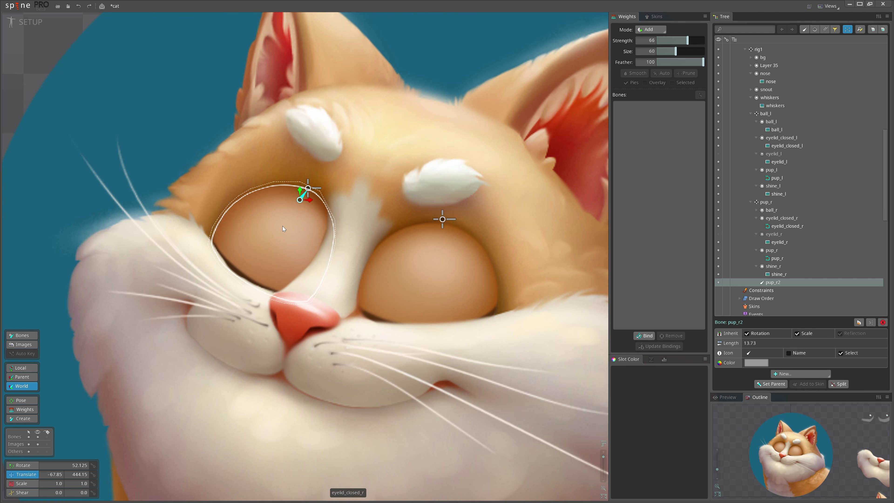
pyautogui.press('n')
pyautogui.scroll(2, 302, 198)
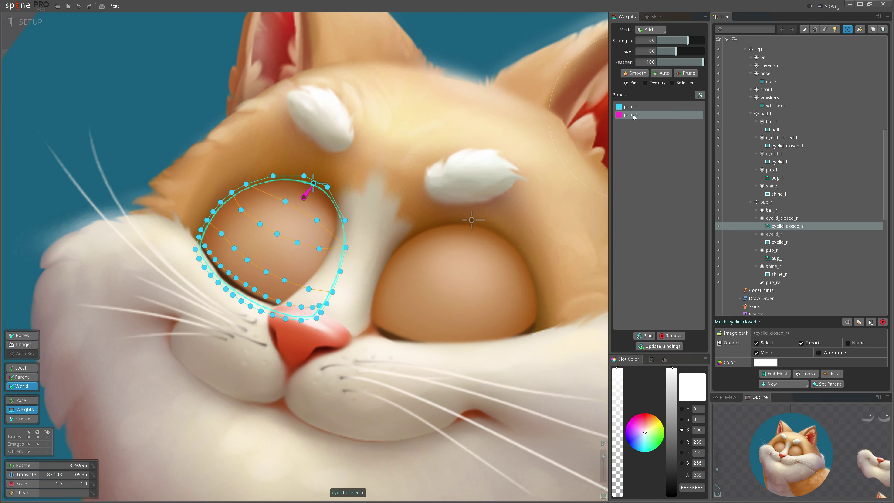
pyautogui.moveTo(191, 385); pyautogui.dragTo(310, 204)
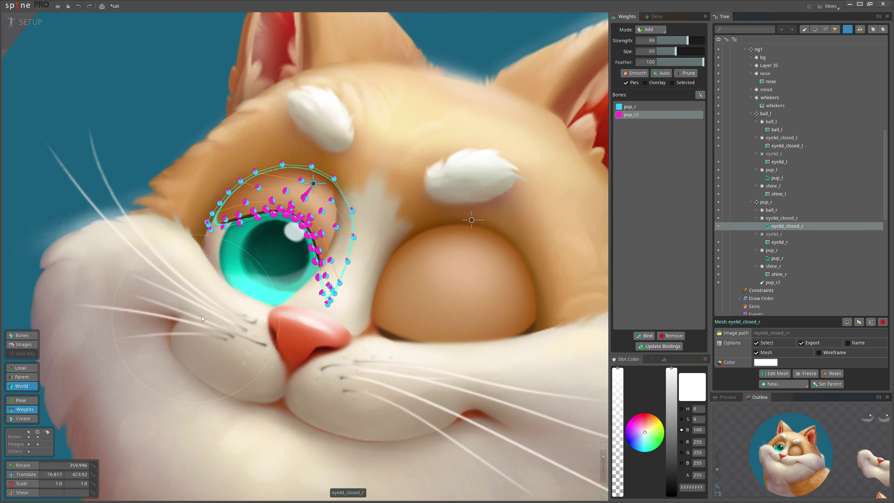
pyautogui.moveTo(202, 316)
pyautogui.mouseDown()
pyautogui.moveTo(238, 289)
pyautogui.moveTo(233, 276)
pyautogui.moveTo(258, 313)
pyautogui.moveTo(277, 296)
pyautogui.moveTo(248, 278)
pyautogui.mouseUp()
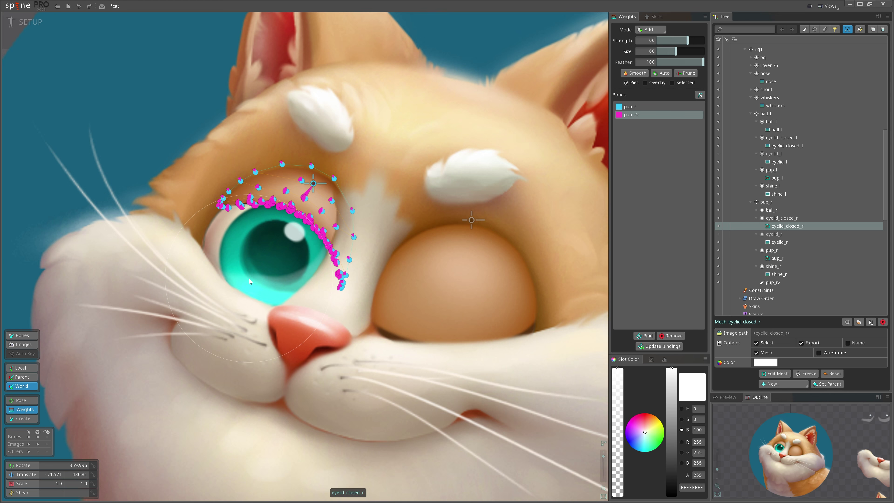
pyautogui.scroll(5, 371, 174)
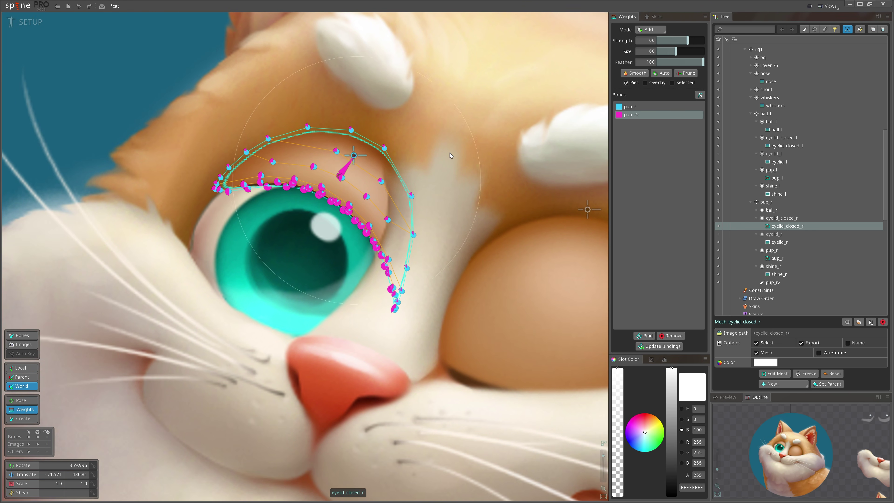
# - Switch the weight mode to Direct and adjust the pup_r2 weights of individual eyelid_closed_r vertices to smooth the opened lid line
pyautogui.click(650, 29)
pyautogui.click(651, 41)
pyautogui.scroll(3, 368, 258)
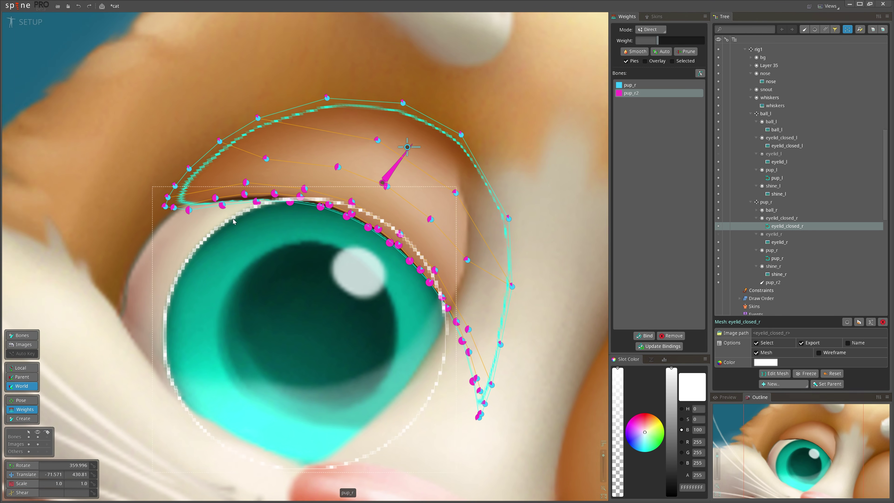
pyautogui.moveTo(118, 266)
pyautogui.mouseDown()
pyautogui.moveTo(220, 142)
pyautogui.moveTo(228, 151)
pyautogui.moveTo(255, 133)
pyautogui.moveTo(265, 151)
pyautogui.mouseUp()
pyautogui.moveTo(315, 297)
pyautogui.mouseDown()
pyautogui.moveTo(479, 315)
pyautogui.moveTo(482, 366)
pyautogui.moveTo(385, 251)
pyautogui.moveTo(339, 250)
pyautogui.moveTo(243, 210)
pyautogui.mouseUp()
pyautogui.moveTo(164, 239); pyautogui.dragTo(169, 243)
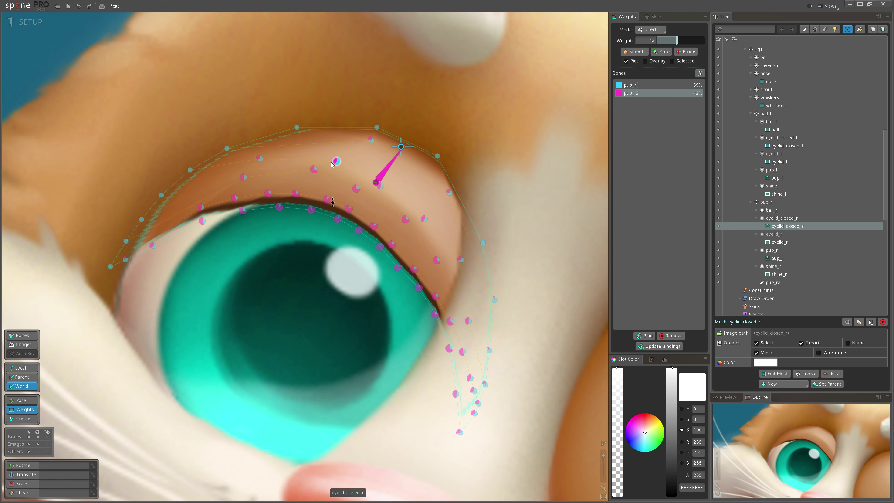
pyautogui.moveTo(335, 155)
pyautogui.mouseDown()
pyautogui.moveTo(441, 202)
pyautogui.moveTo(416, 270)
pyautogui.moveTo(330, 200)
pyautogui.mouseUp()
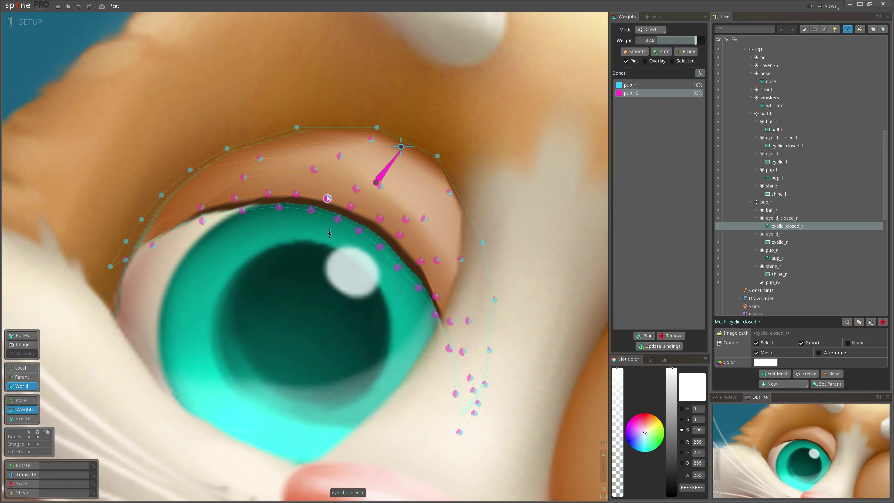
pyautogui.moveTo(387, 257); pyautogui.dragTo(437, 294)
pyautogui.scroll(-5, 303, 206)
# - Test the eyelid deformation by moving the pup_r2 bone up and down near the top of the eye
pyautogui.press('x')
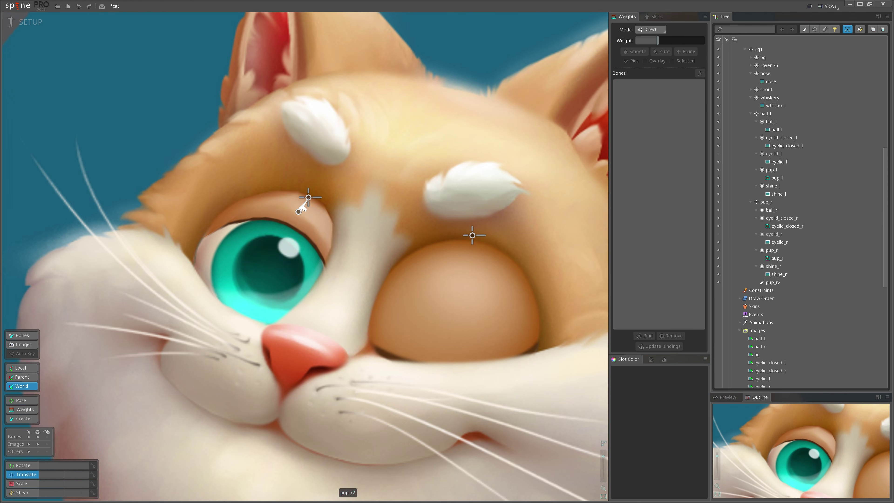
pyautogui.click(308, 192)
pyautogui.press('v')
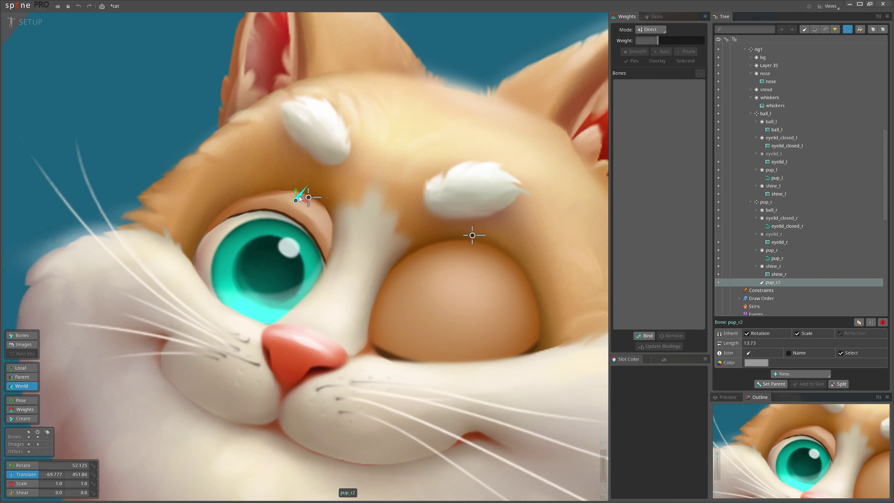
pyautogui.moveTo(291, 206)
pyautogui.mouseDown()
pyautogui.moveTo(285, 229)
pyautogui.moveTo(298, 213)
pyautogui.mouseUp()
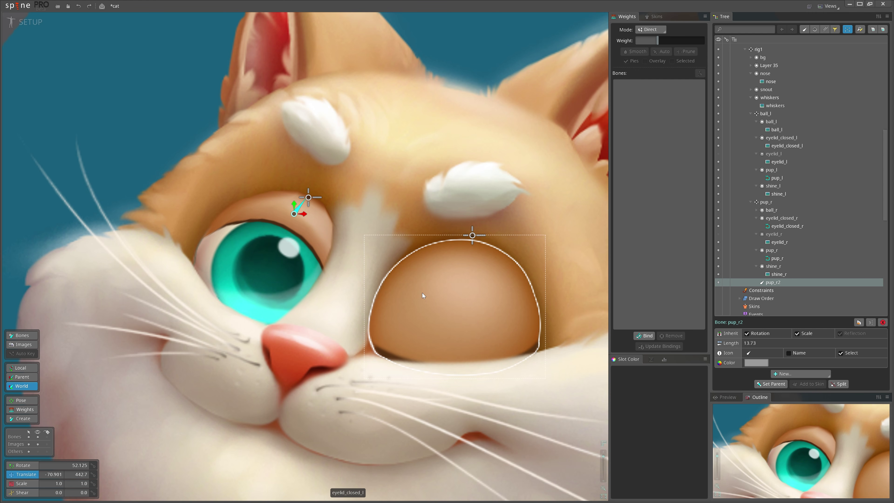
pyautogui.scroll(3, 296, 215)
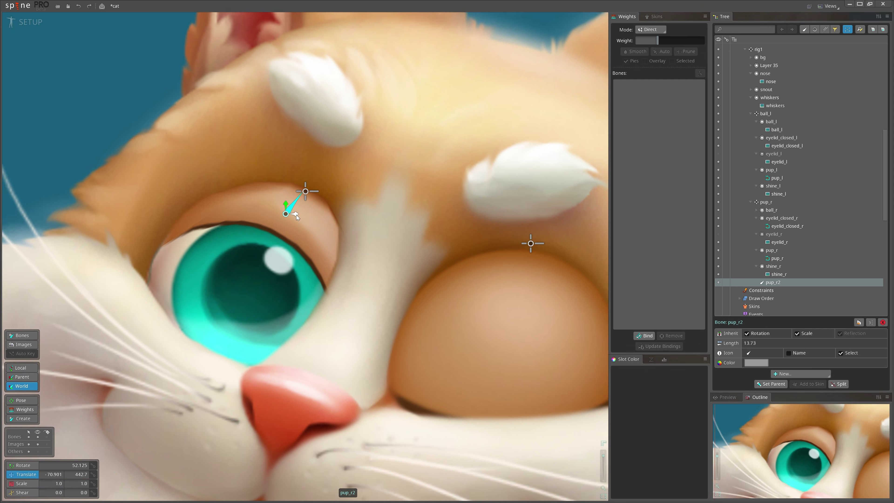
pyautogui.moveTo(294, 202); pyautogui.dragTo(311, 196)
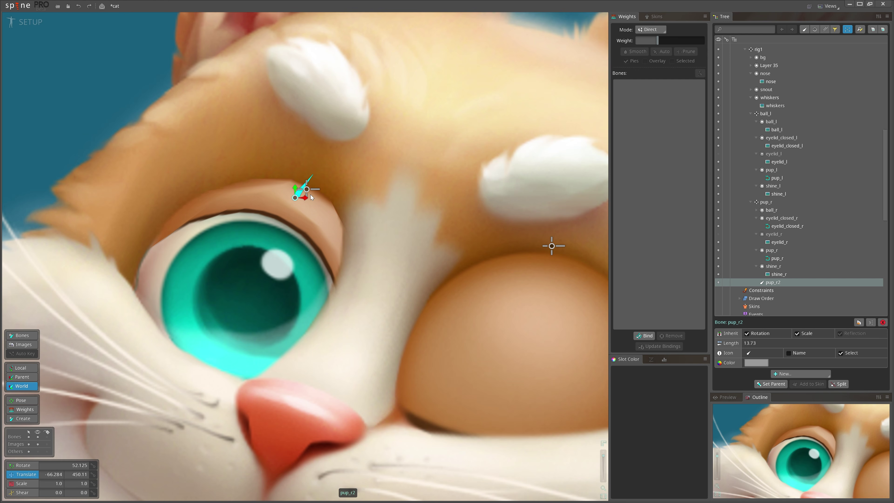
pyautogui.click(299, 198)
pyautogui.press('space')
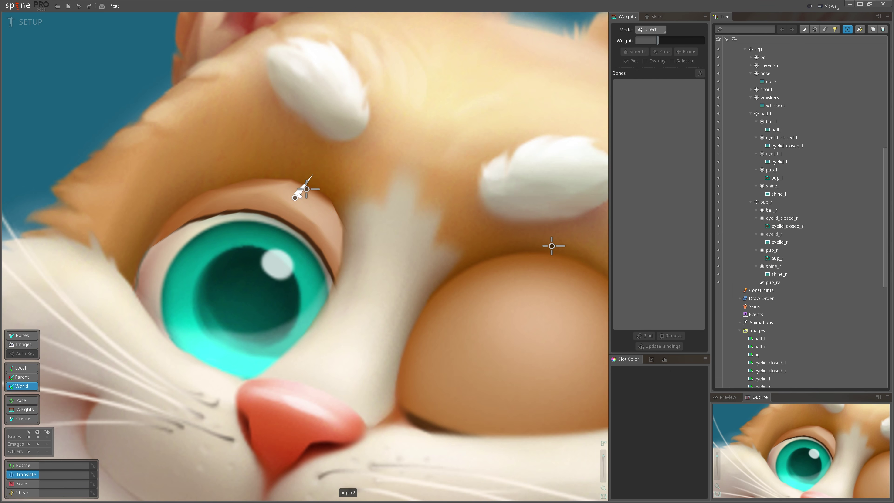
pyautogui.moveTo(299, 193); pyautogui.dragTo(295, 197)
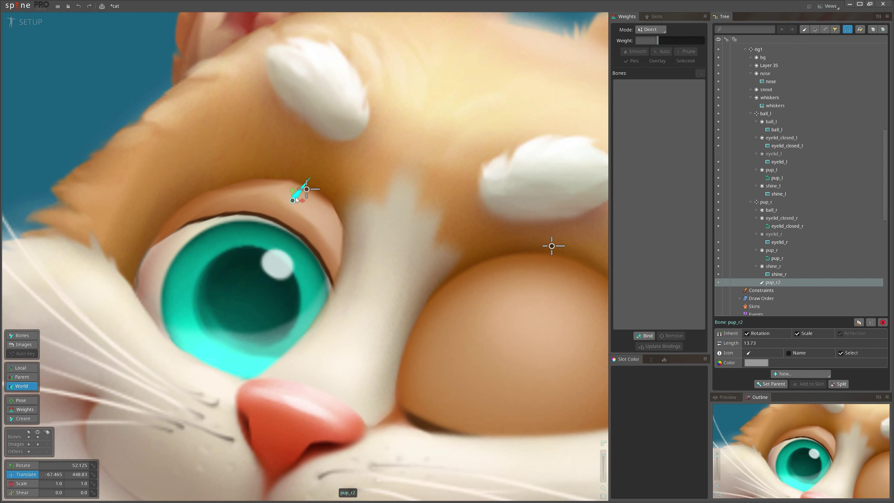
# - Show the eyelid_r slot for comparison and raise the pup_r2 bone to about -67.14, 455.16
pyautogui.click(718, 234)
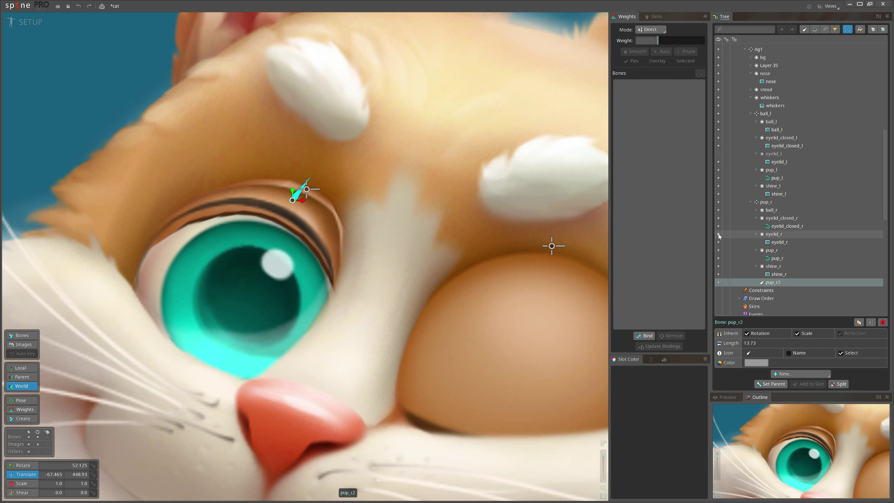
pyautogui.press('space')
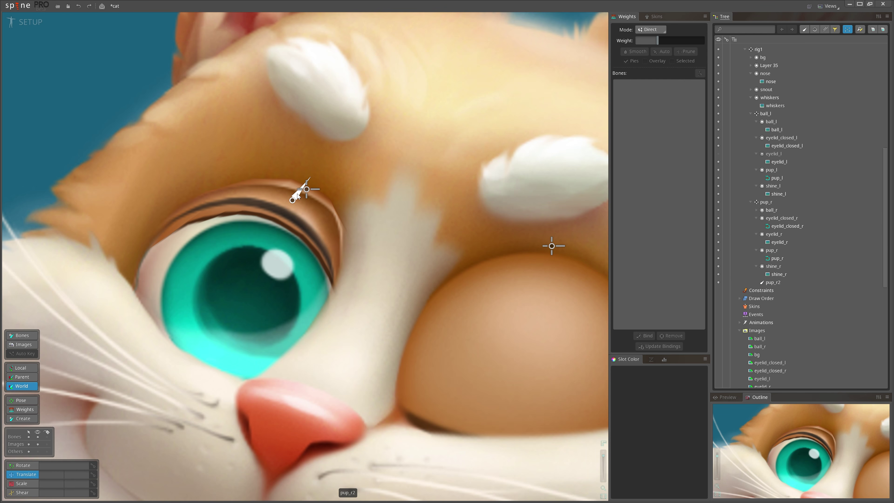
pyautogui.moveTo(296, 194)
pyautogui.mouseDown()
pyautogui.moveTo(249, 249)
pyautogui.moveTo(294, 178)
pyautogui.moveTo(251, 252)
pyautogui.moveTo(298, 184)
pyautogui.mouseUp()
pyautogui.scroll(4, 281, 186)
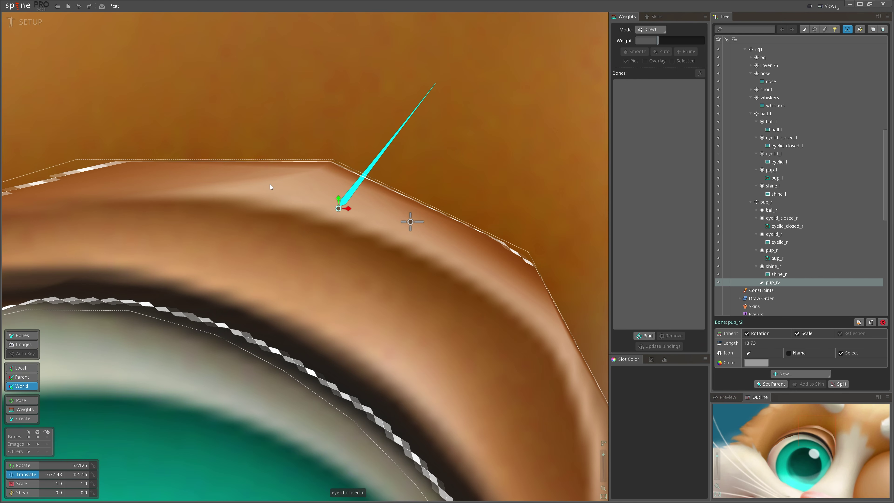
# - Select the eyelid_closed_r mesh and fine-tune the direct pup_r2 weights of its vertices near the upper edge
pyautogui.click(270, 183)
pyautogui.scroll(-3, 427, 227)
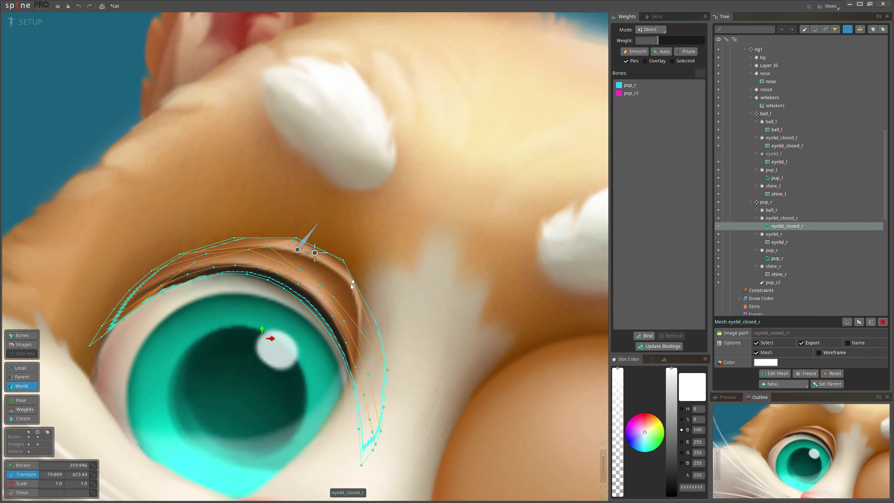
pyautogui.scroll(-2, 384, 383)
pyautogui.scroll(2, 195, 269)
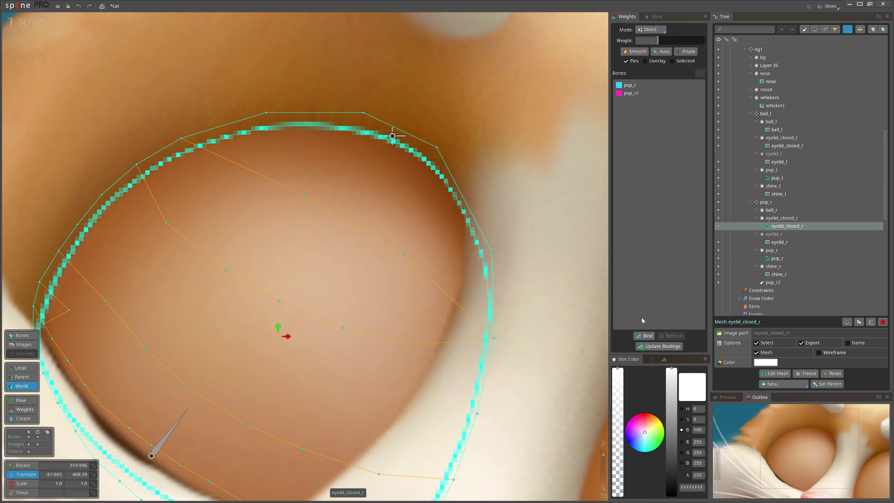
pyautogui.click(644, 336)
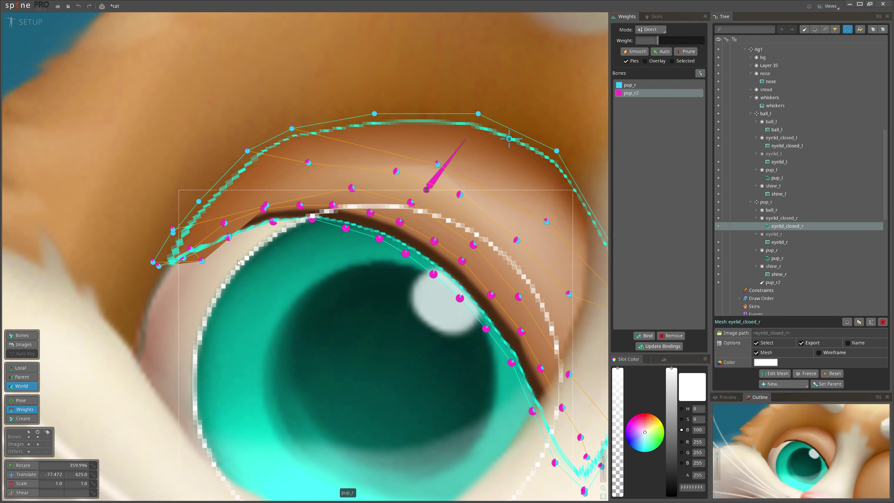
pyautogui.scroll(4, 238, 260)
pyautogui.click(260, 197)
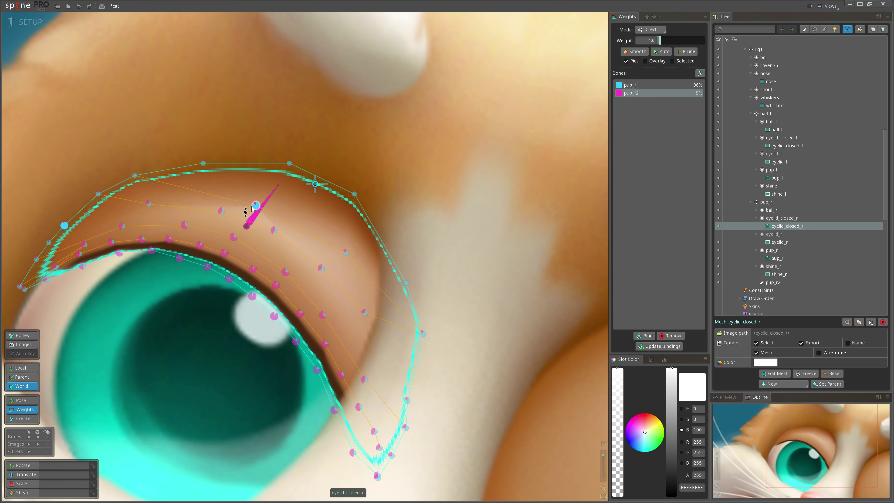
pyautogui.click(224, 175)
# - Add another row of inner vertices and edges across the upper part of the eyelid_closed_r mesh, and finish the mesh editing
pyautogui.click(776, 373)
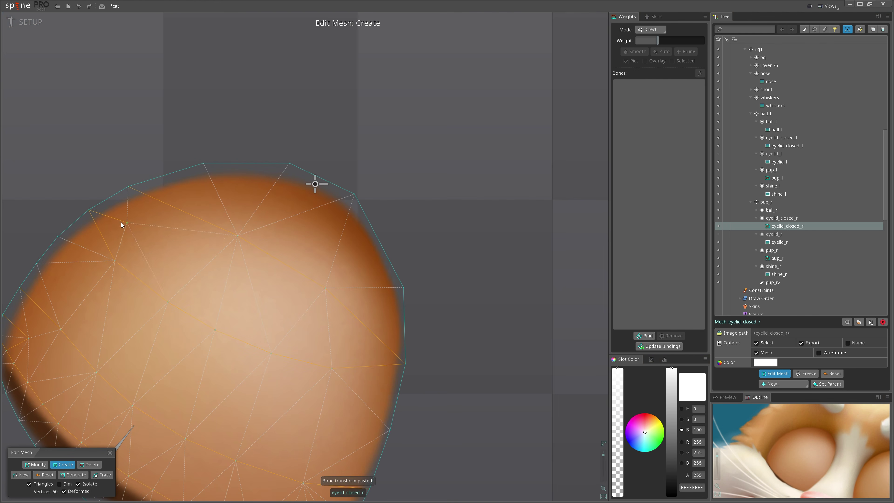
pyautogui.press('Escape')
pyautogui.scroll(-4, 363, 329)
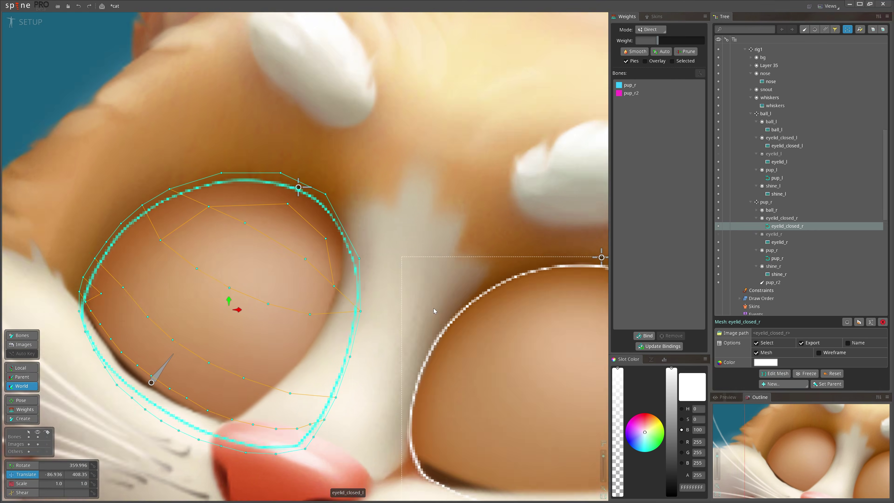
# - Set the pup_r2 weights of the upper inner eyelid_closed_r vertices to between about 10 and 40 percent, and deselect the mesh
pyautogui.scroll(6, 327, 234)
pyautogui.press('w')
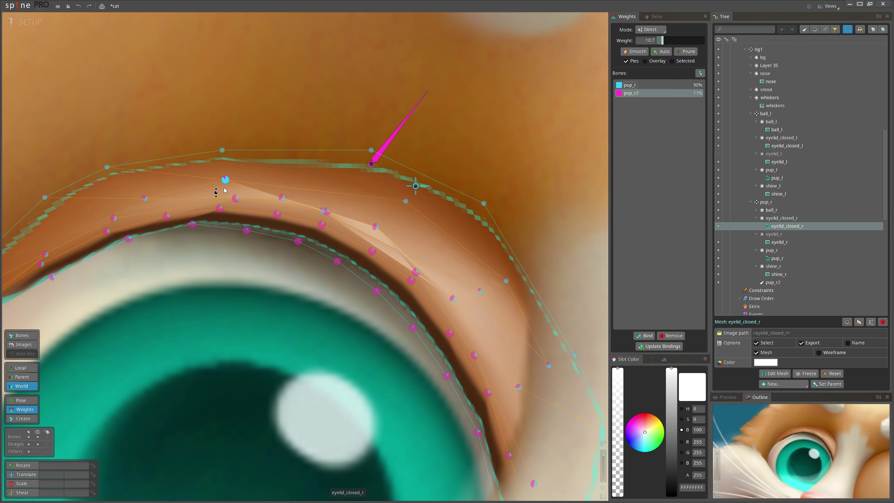
pyautogui.click(485, 282)
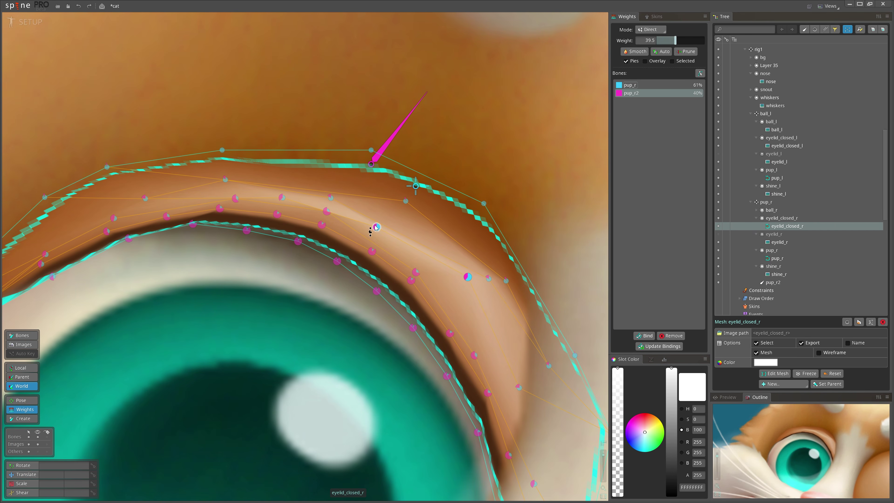
pyautogui.click(229, 182)
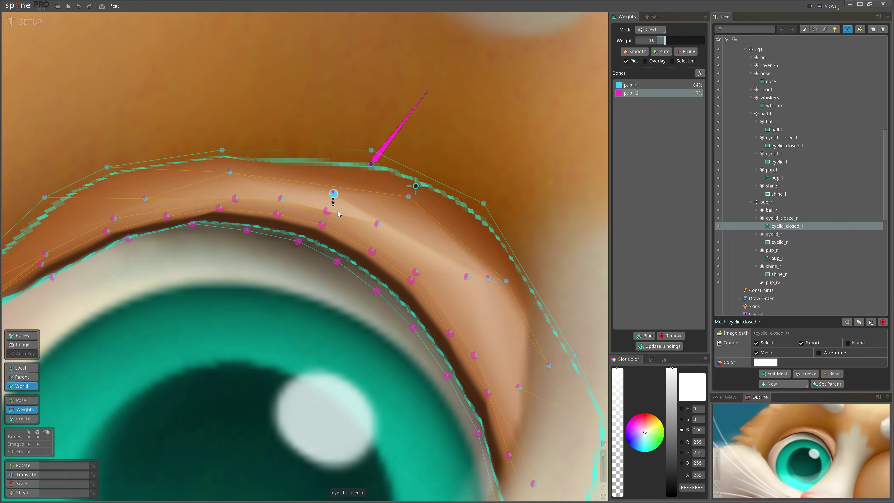
pyautogui.scroll(-5, 352, 195)
pyautogui.click(251, 223)
pyautogui.click(239, 230)
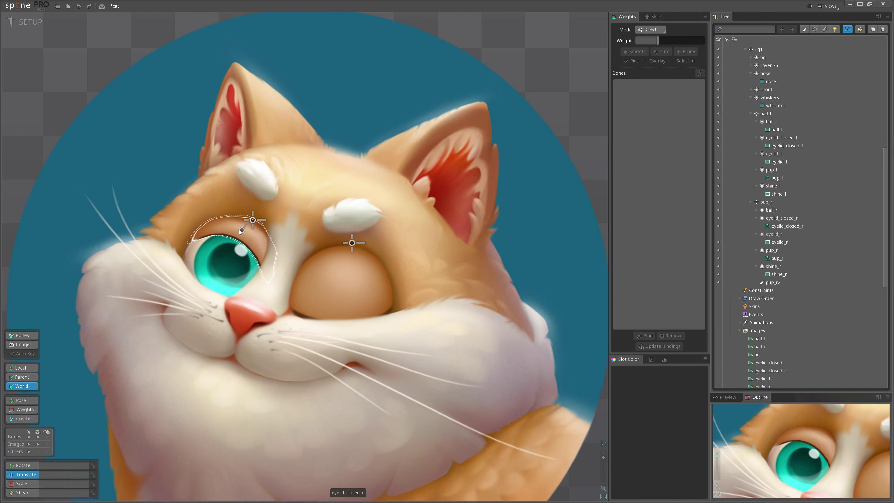
pyautogui.scroll(2, 275, 252)
pyautogui.scroll(2, 294, 268)
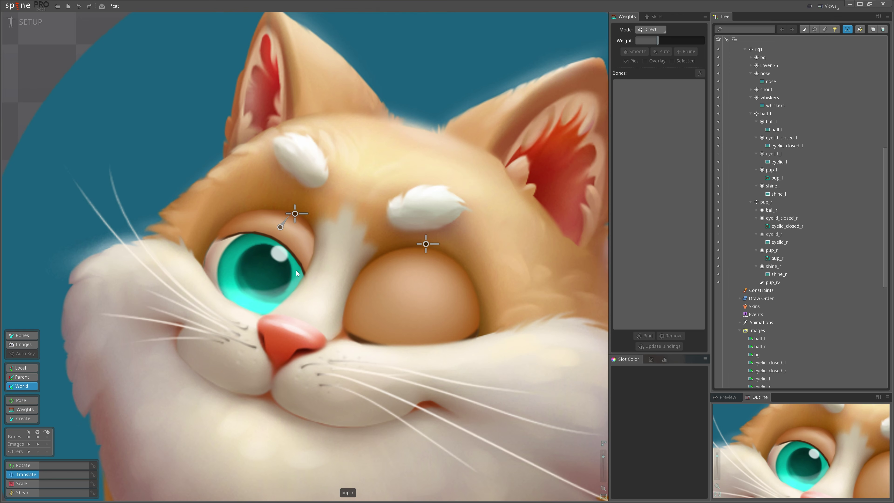
pyautogui.scroll(2, 288, 232)
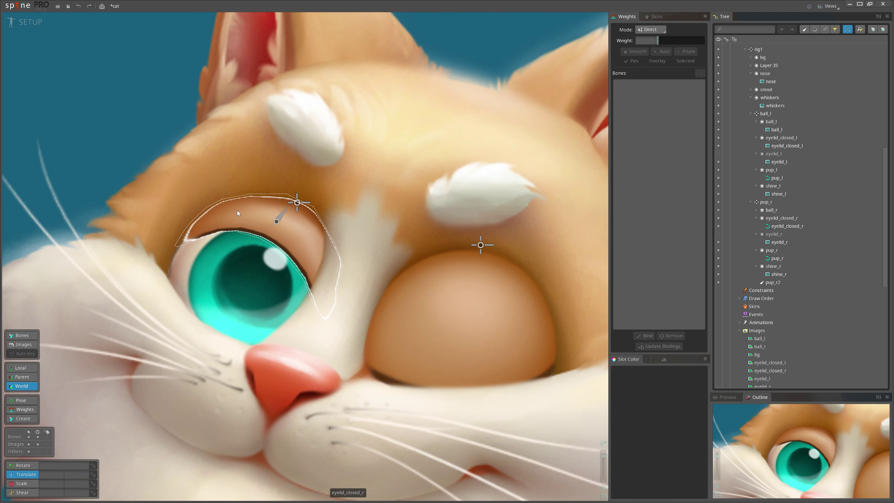
# - Test closing the eyelid by lowering the pup_r2 bone to about -126.79, 376.42, and undo the move
pyautogui.scroll(4, 277, 216)
pyautogui.click(272, 219)
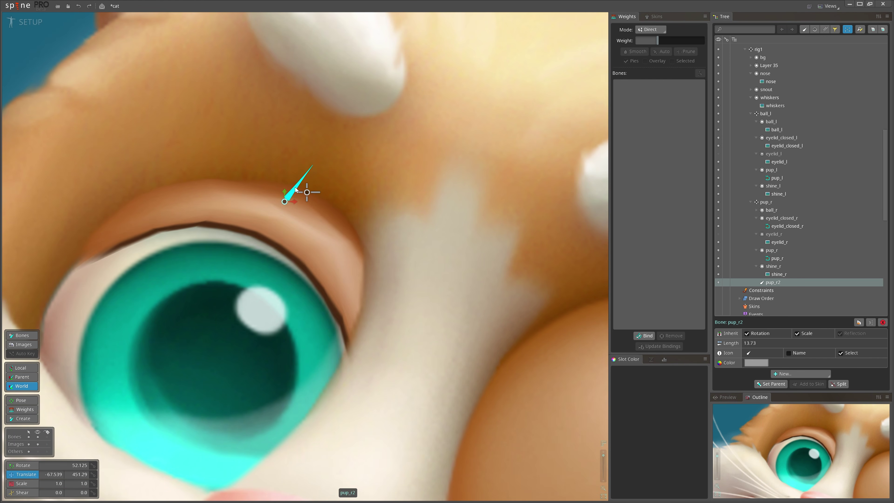
pyautogui.scroll(-5, 340, 252)
pyautogui.scroll(-5, 340, 250)
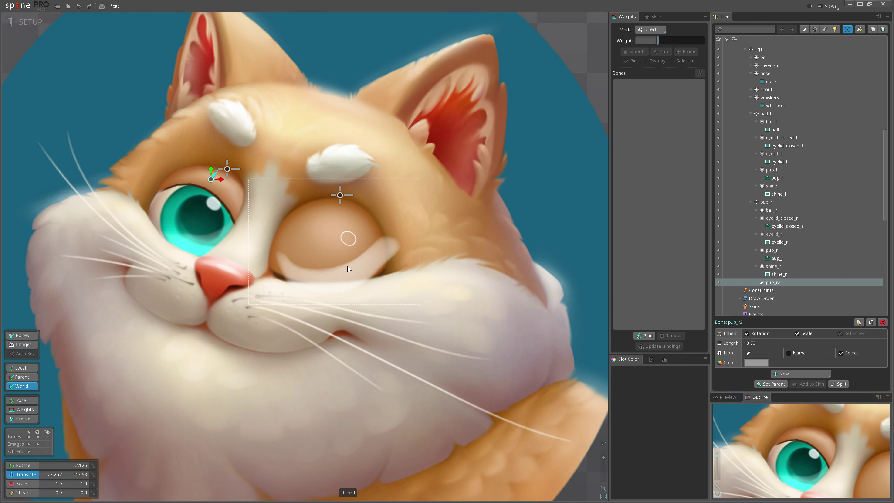
pyautogui.moveTo(263, 240); pyautogui.dragTo(247, 276)
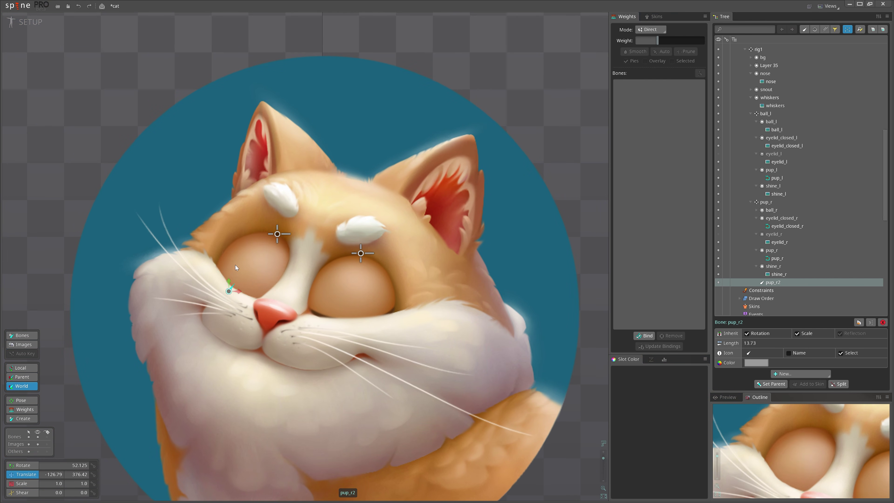
pyautogui.hotkey('ctrl', 'z')
pyautogui.scroll(4, 270, 243)
pyautogui.scroll(1, 265, 244)
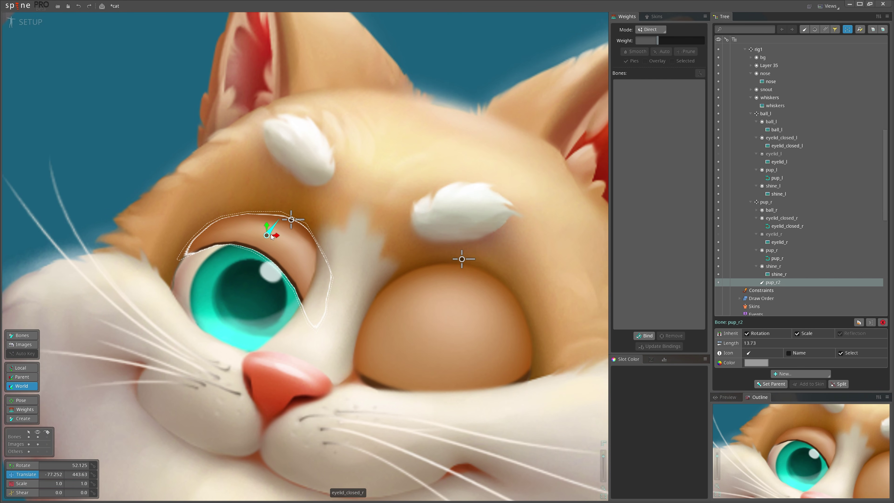
# - Try a half-closed eyelid pose by moving pup_r2 to about -83.42, 430.83, rotating it, and scaling it to about 1.27 in Y
pyautogui.press('x')
pyautogui.moveTo(271, 235); pyautogui.dragTo(259, 255)
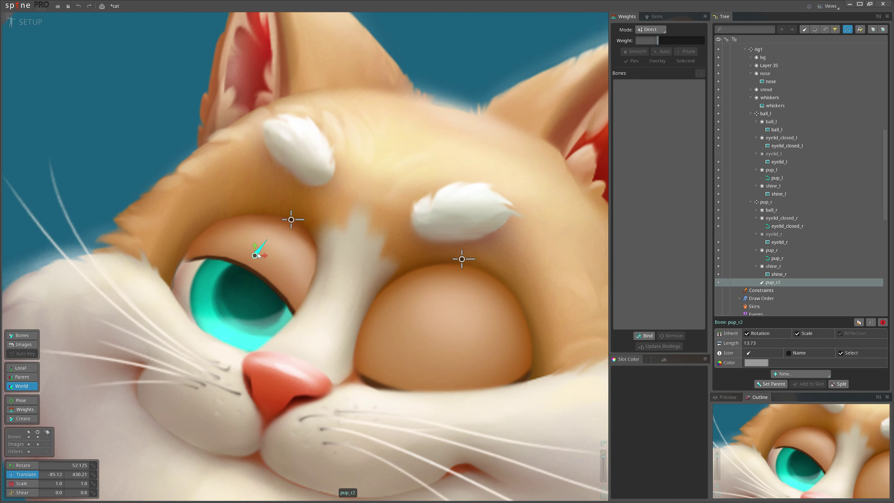
pyautogui.press('c')
pyautogui.moveTo(131, 135); pyautogui.dragTo(166, 106)
pyautogui.hotkey('ctrl', 'z')
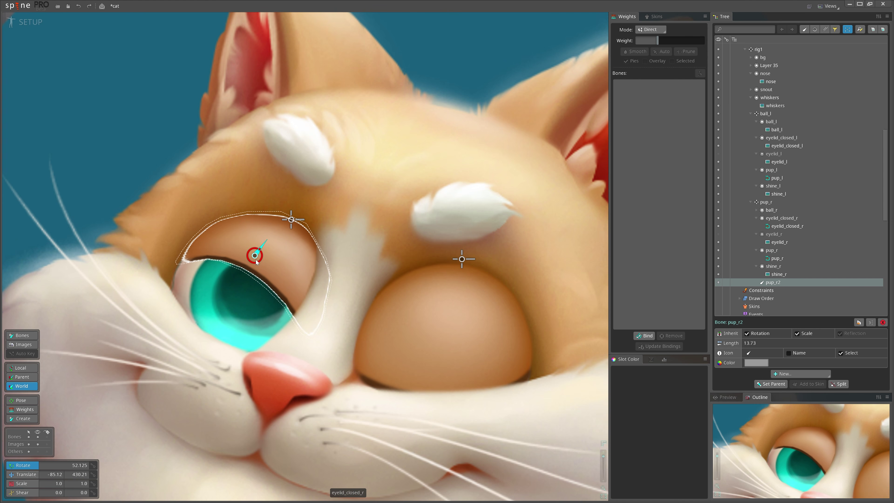
pyautogui.moveTo(245, 250); pyautogui.dragTo(214, 215)
pyautogui.press('v')
pyautogui.moveTo(255, 248)
pyautogui.mouseDown()
pyautogui.moveTo(252, 259)
pyautogui.moveTo(258, 247)
pyautogui.mouseUp()
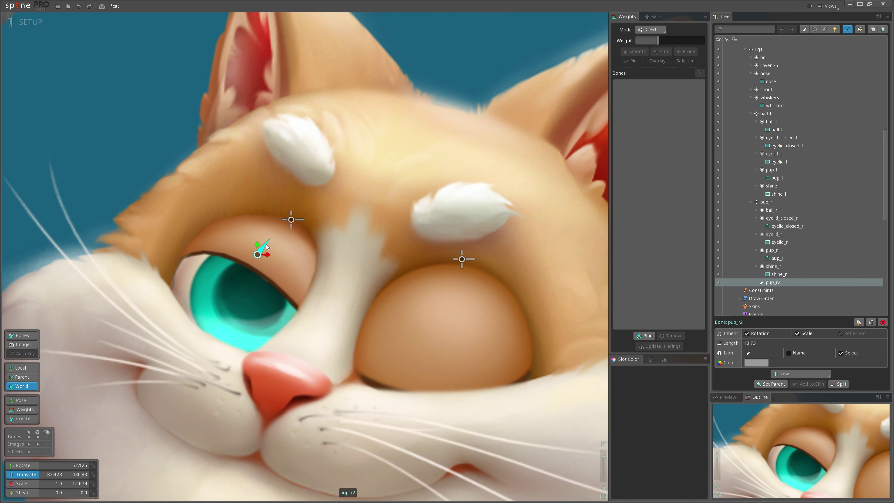
pyautogui.scroll(-5, 248, 279)
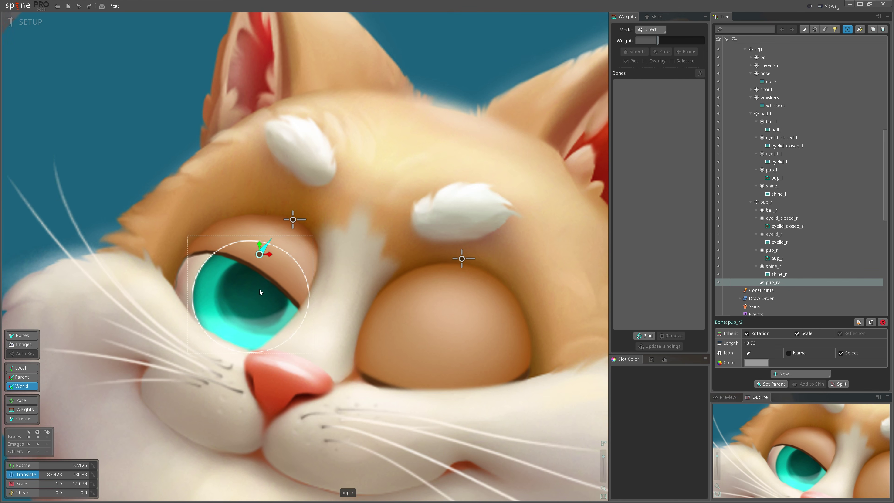
pyautogui.scroll(2, 239, 260)
pyautogui.scroll(2, 238, 267)
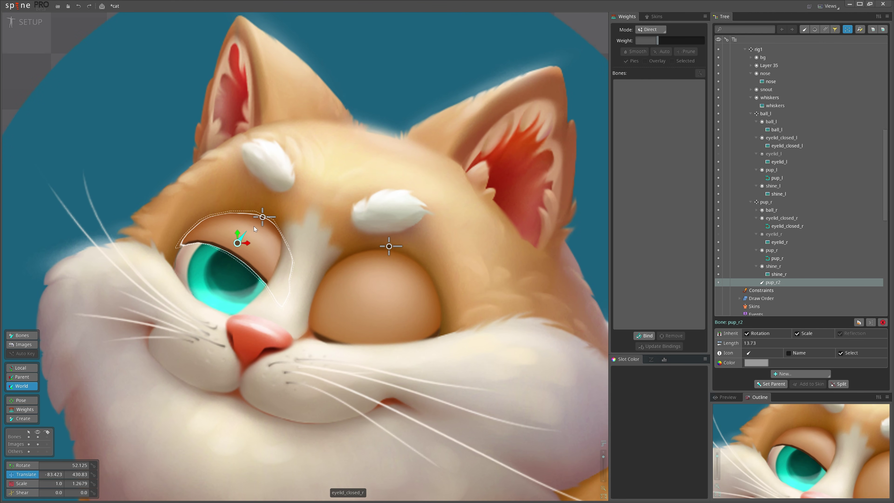
pyautogui.scroll(-1, 252, 226)
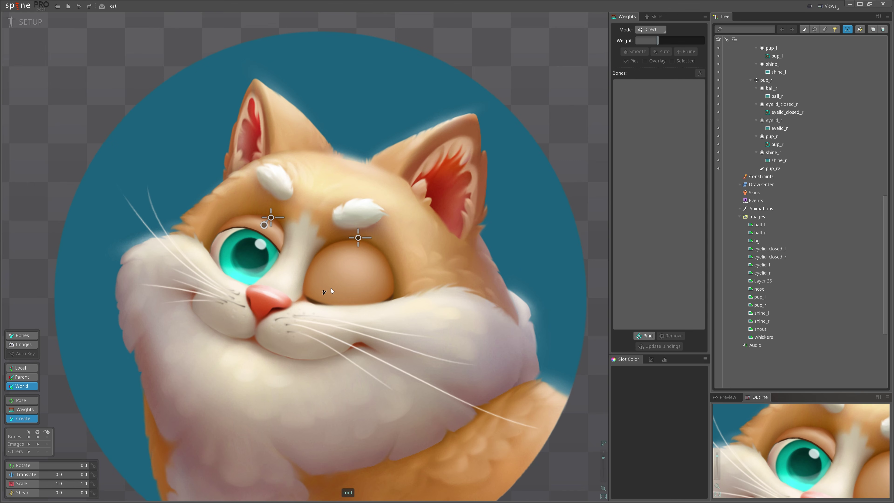
# - Try placing the Layer 35 image over the cat's face, and undo the placement
pyautogui.scroll(5, 225, 256)
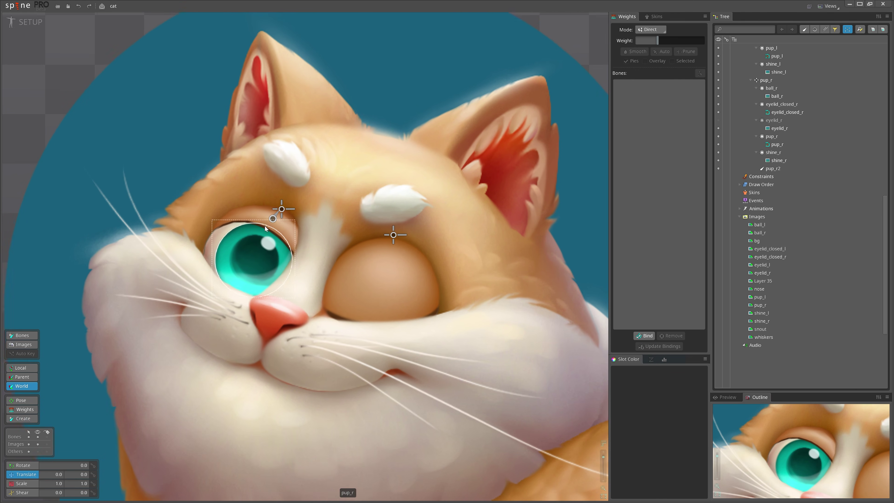
pyautogui.scroll(-4, 813, 304)
pyautogui.click(763, 184)
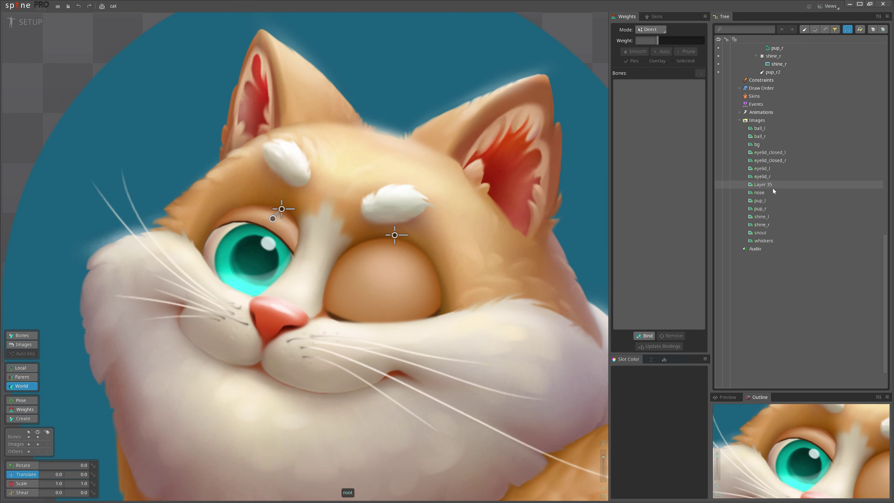
pyautogui.moveTo(459, 228); pyautogui.dragTo(458, 228)
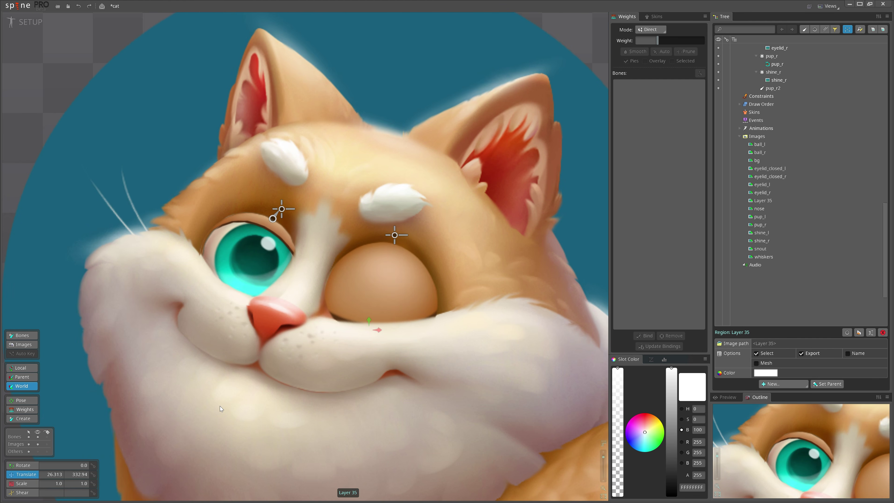
pyautogui.hotkey('ctrl', 'z')
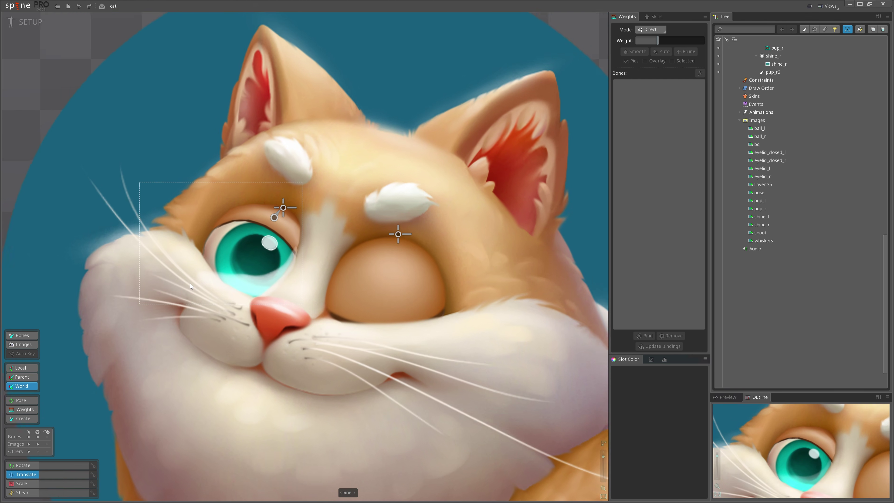
# - Create a child bone of pup_r about 25.4 long, starting at the open eye's pupil centre and rotated about 146 degrees
pyautogui.scroll(3, 190, 284)
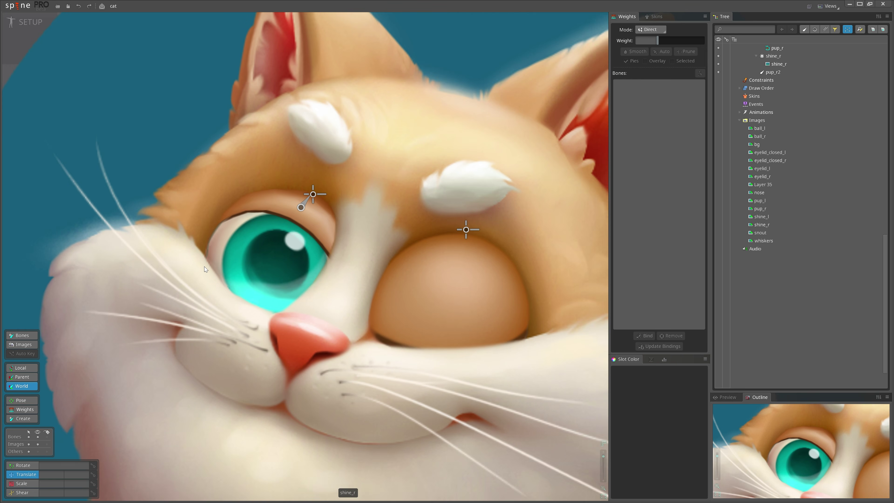
pyautogui.scroll(3, 253, 269)
pyautogui.scroll(-3, 256, 269)
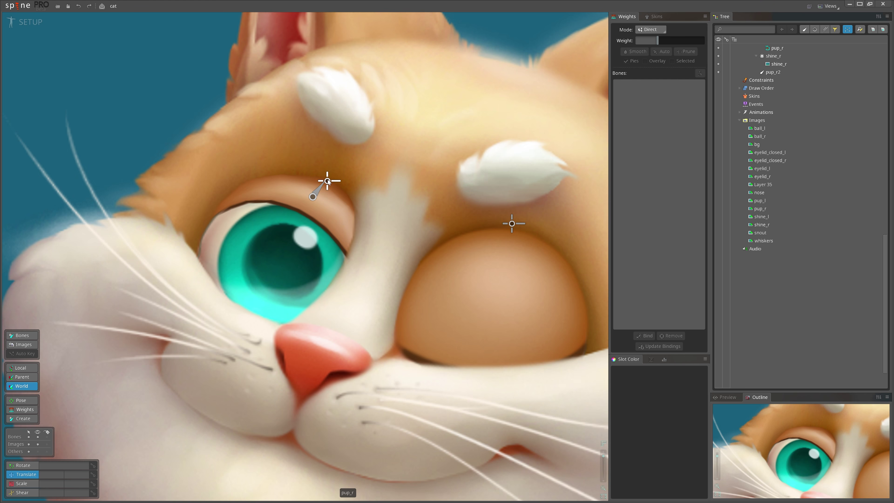
pyautogui.click(327, 181)
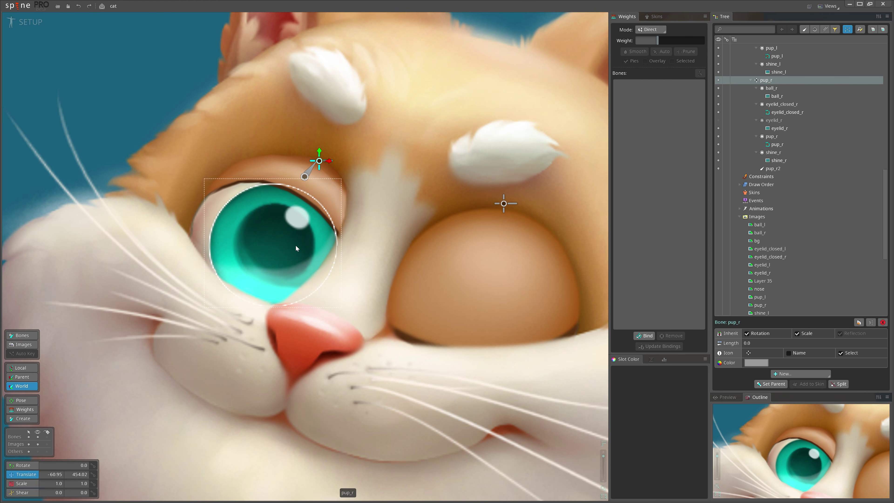
pyautogui.press('n')
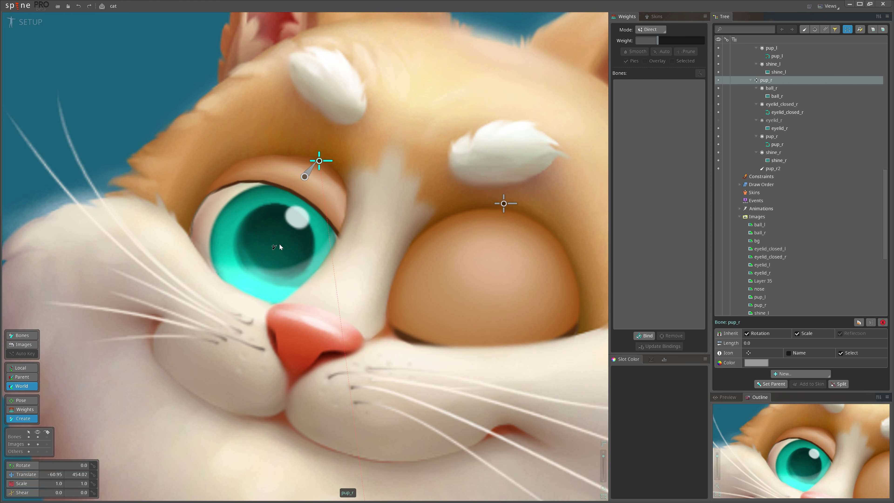
pyautogui.moveTo(279, 244); pyautogui.dragTo(245, 221)
pyautogui.press('v')
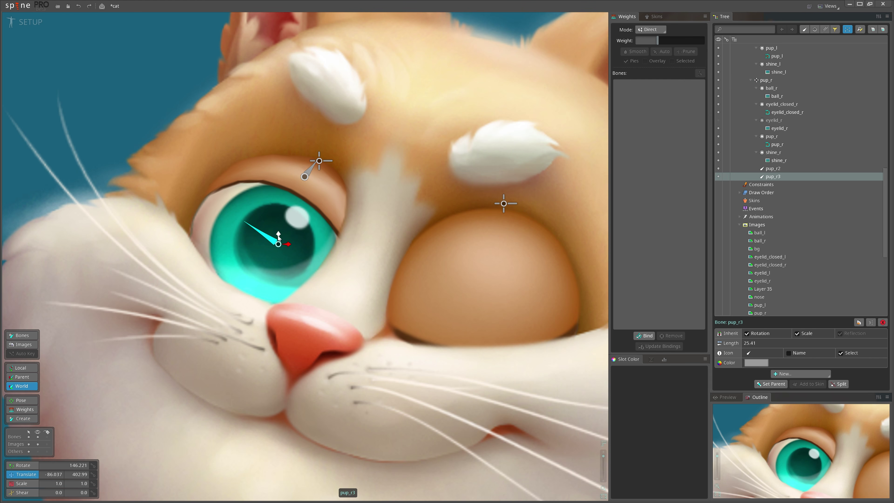
# - Create a child bone of pup_r3 about 54.5 long, from the pupil centre to the eye's outer corner, rotated about 154.7 degrees
pyautogui.press('n')
pyautogui.scroll(3, 270, 243)
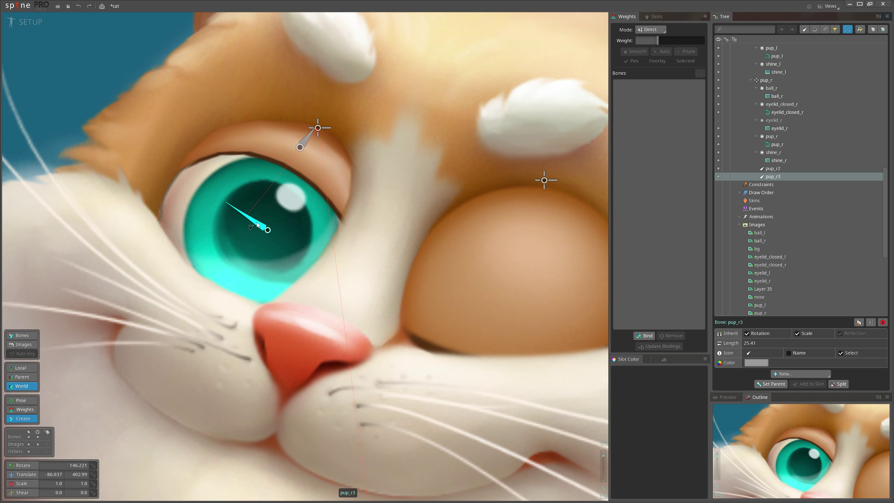
pyautogui.scroll(-2, 257, 223)
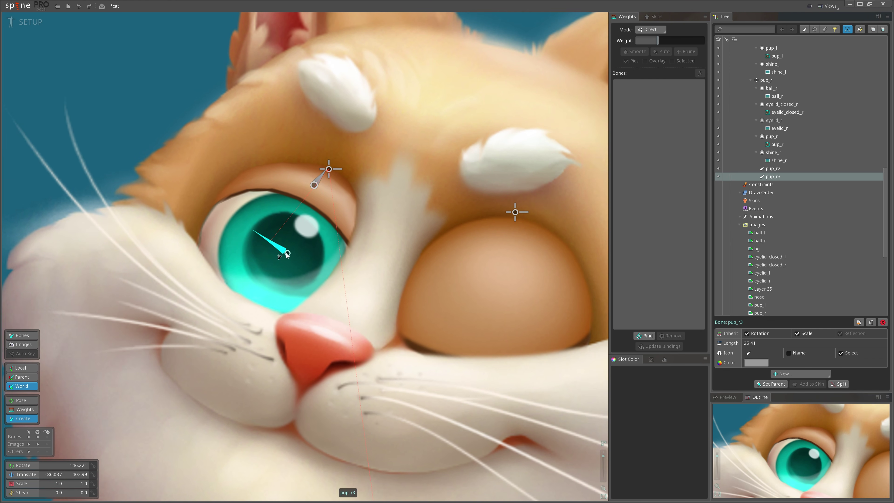
pyautogui.moveTo(288, 255); pyautogui.dragTo(218, 217)
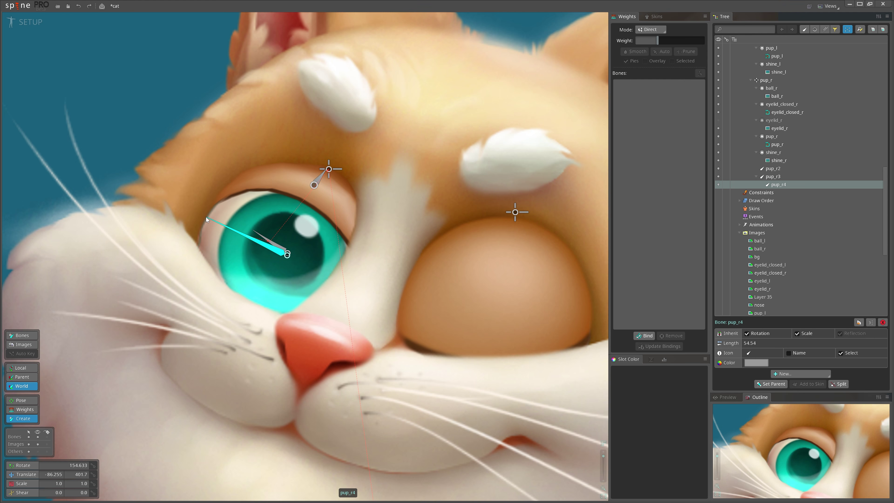
pyautogui.moveTo(206, 217); pyautogui.dragTo(206, 218)
# - Add an IK constraint with Compress enabled to pup_r4, using a new target bone at its tip, and deselect it
pyautogui.click(807, 375)
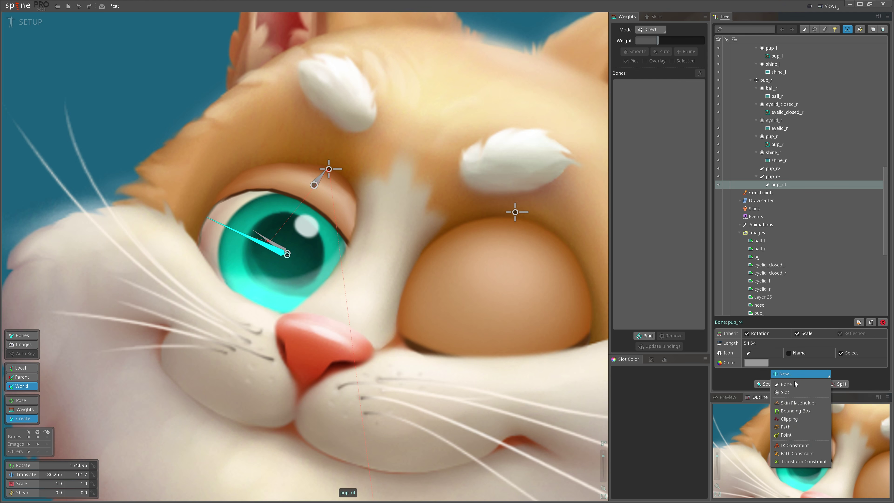
pyautogui.click(785, 445)
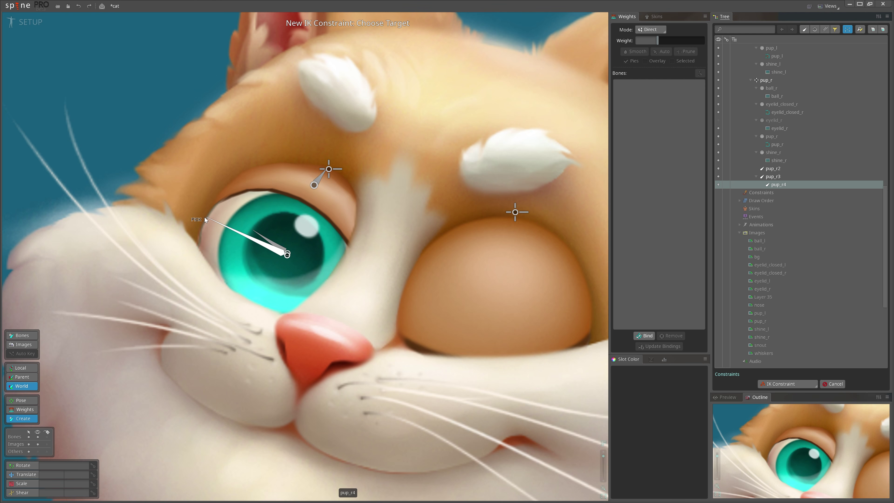
pyautogui.click(205, 218)
pyautogui.click(291, 274)
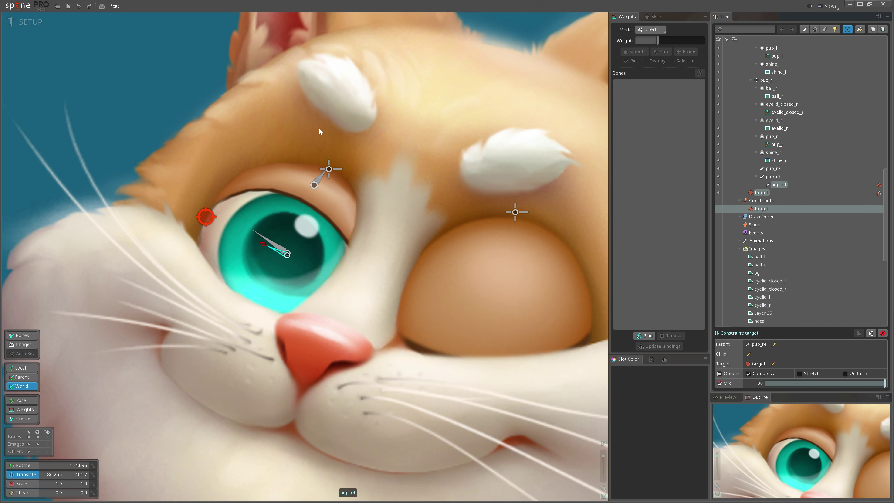
pyautogui.press('Escape')
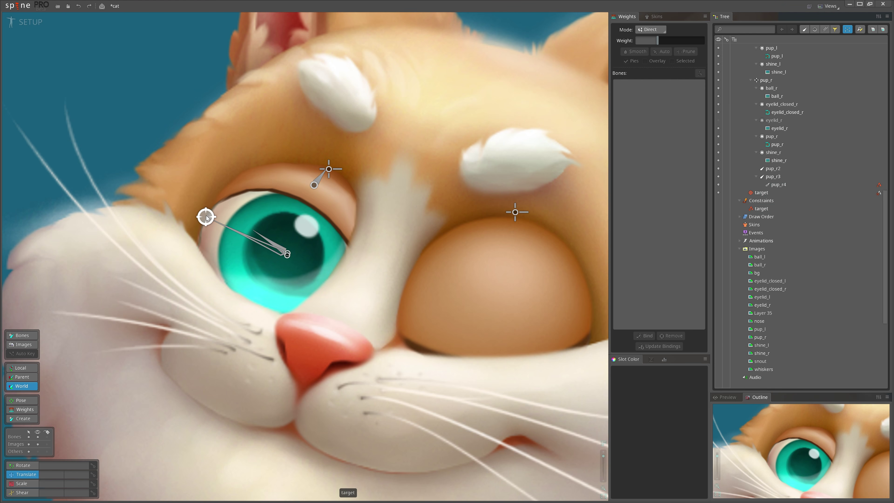
# - Test the IK constraint by moving its target bone around the eye, and leave the target at about -141.64, 416.11
pyautogui.moveTo(206, 218); pyautogui.dragTo(378, 119)
pyautogui.moveTo(154, 396); pyautogui.dragTo(219, 254)
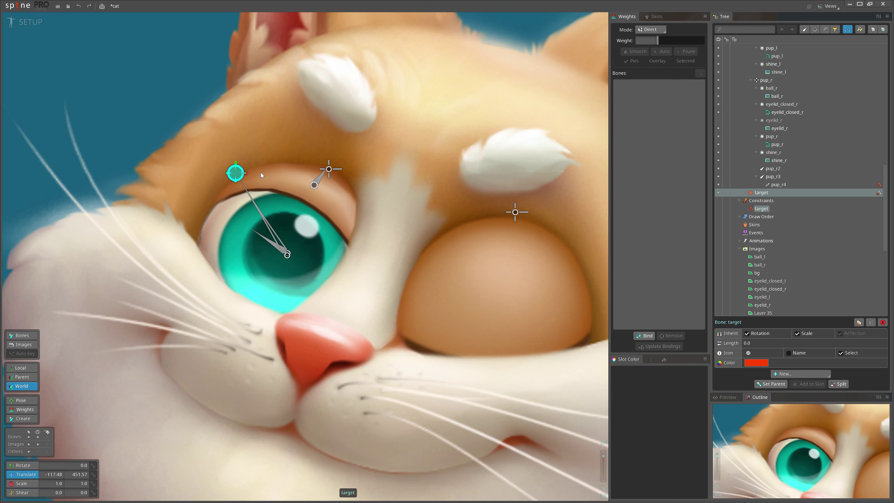
pyautogui.moveTo(251, 136); pyautogui.dragTo(224, 305)
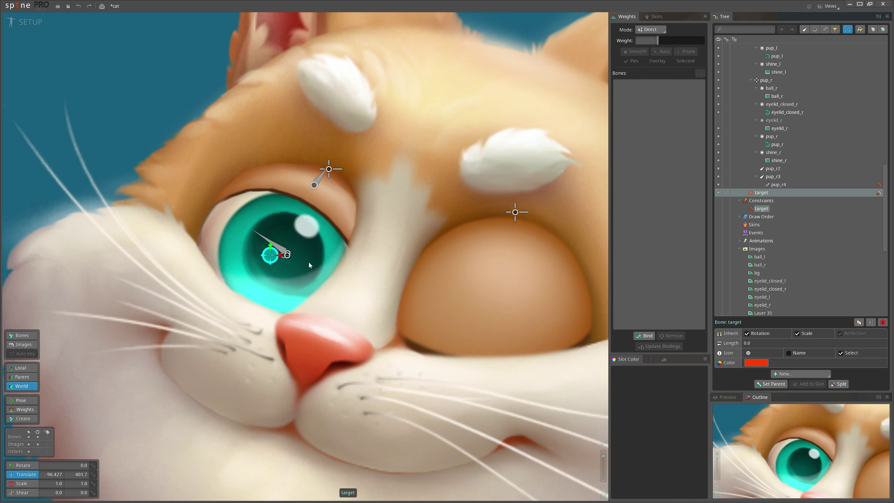
pyautogui.moveTo(270, 255); pyautogui.dragTo(195, 235)
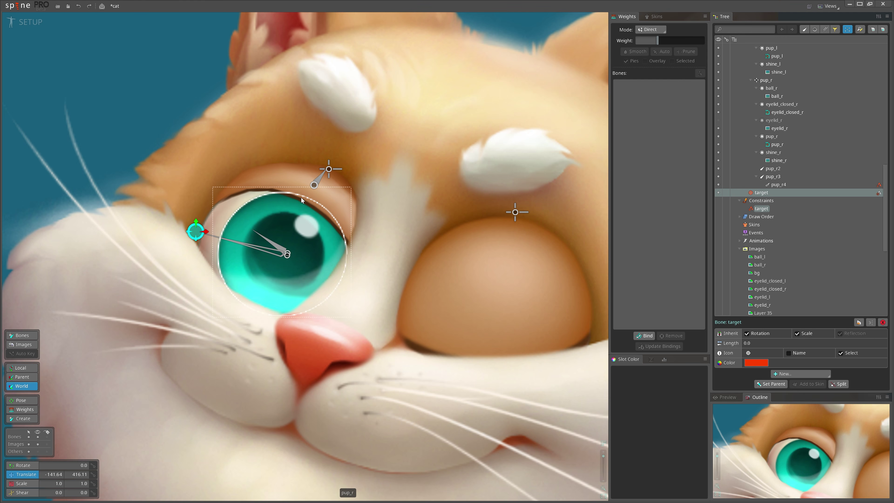
# - Create a zero-length child bone of pup_r3 at about -88.5, 399.87 that holds the pup_r slot
pyautogui.click(270, 244)
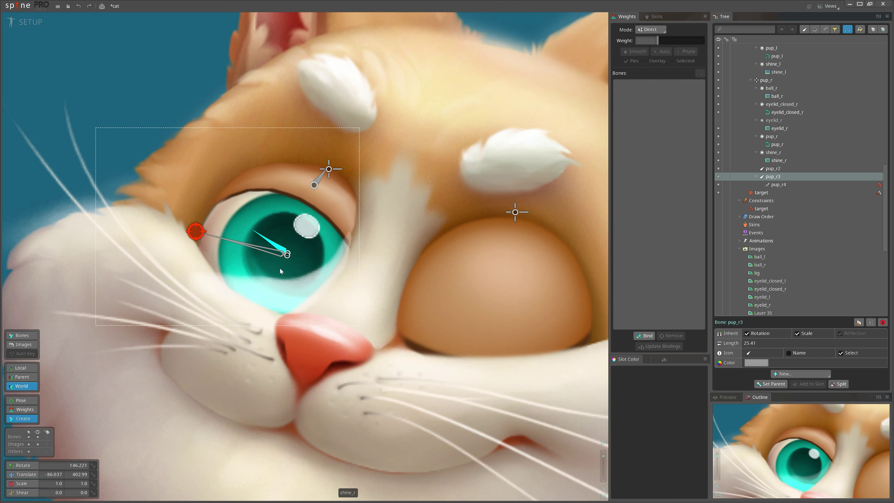
pyautogui.click(287, 255)
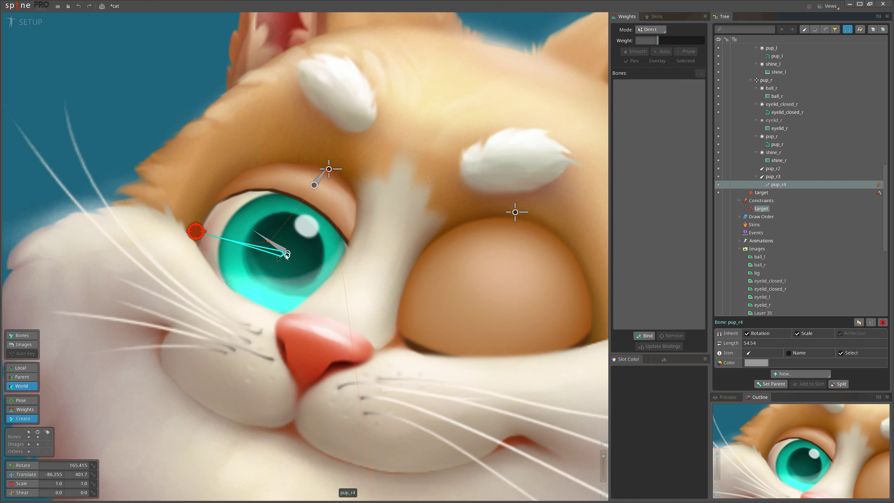
pyautogui.scroll(2, 286, 254)
pyautogui.click(280, 248)
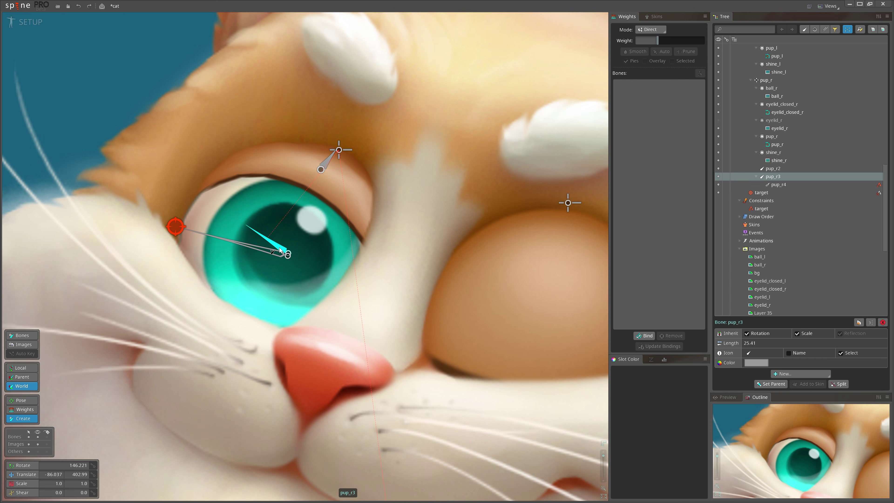
pyautogui.click(283, 260)
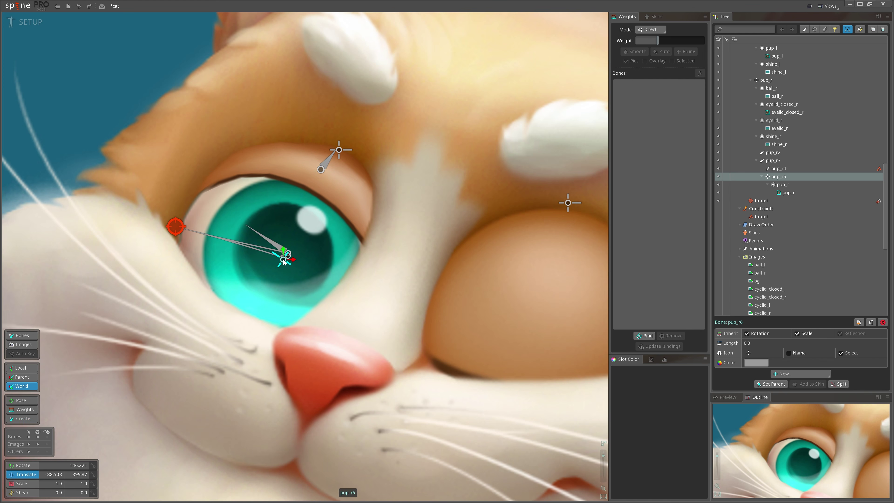
# - Set pup_r4 as the parent of the pup_r6 bone, and move pup_r6 along it to about -119.2, 410.1
pyautogui.press('p')
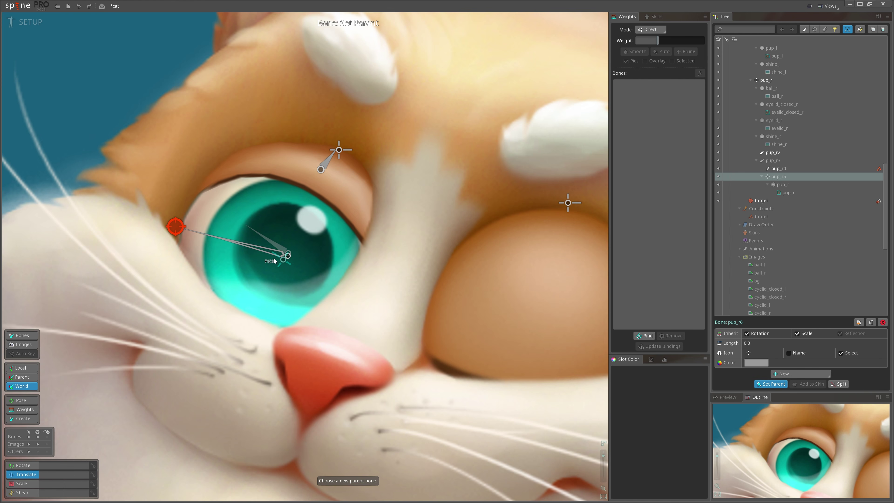
pyautogui.click(252, 249)
pyautogui.moveTo(256, 250); pyautogui.dragTo(222, 242)
pyautogui.scroll(3, 217, 242)
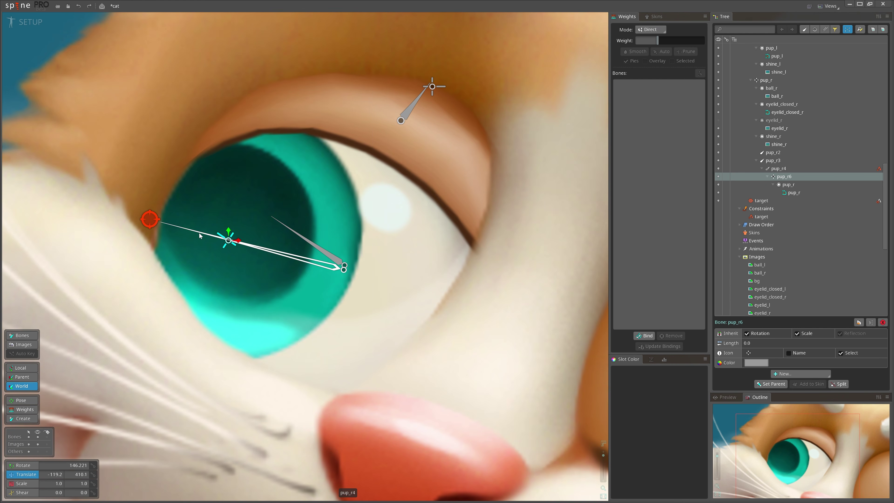
# - Move the pup_r6 bone along pup_r4 to about -120.07, 410.37
pyautogui.moveTo(229, 240)
pyautogui.mouseDown()
pyautogui.moveTo(214, 281)
pyautogui.moveTo(233, 205)
pyautogui.moveTo(228, 240)
pyautogui.mouseUp()
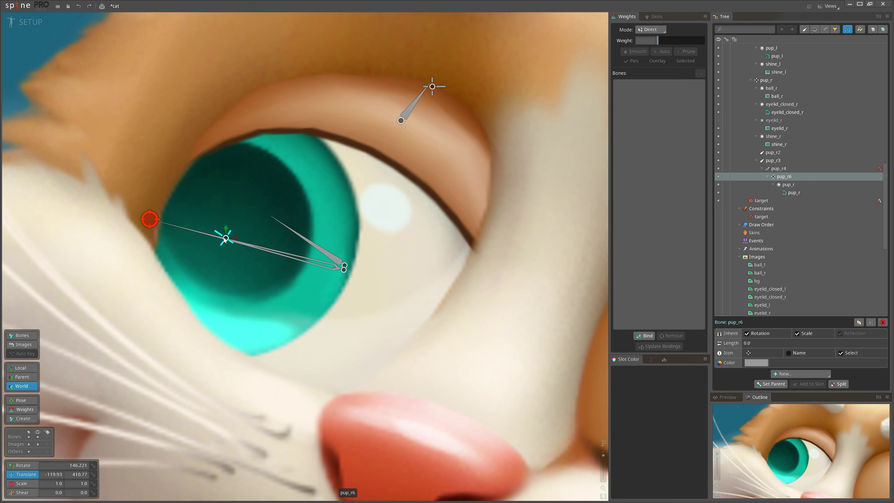
pyautogui.scroll(-5, 358, 252)
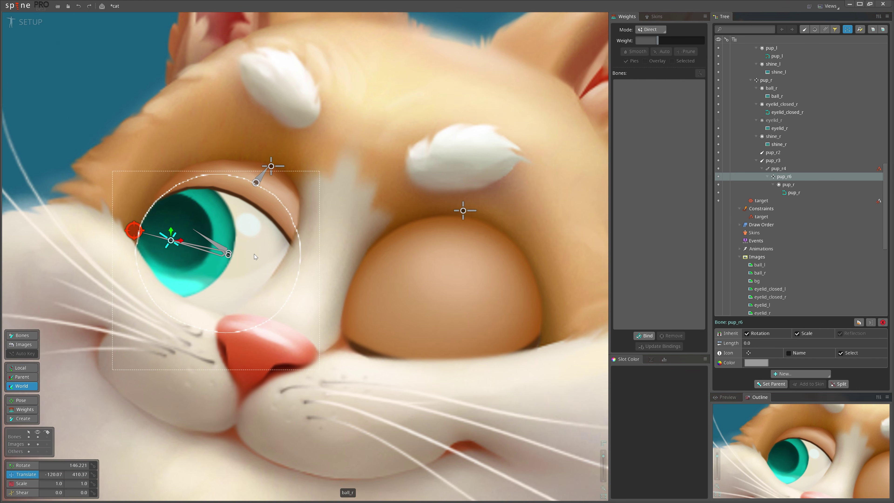
pyautogui.scroll(-3, 246, 256)
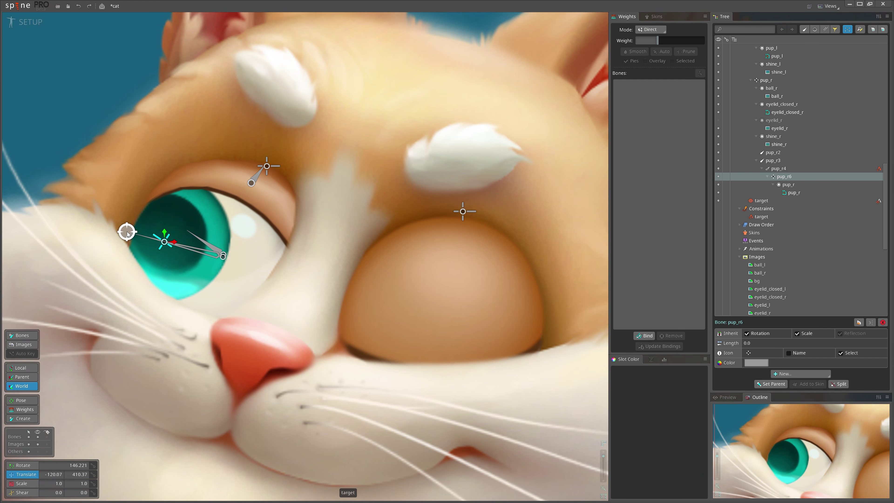
# - Check the pupil's response to the IK target bone, and turn off Rotation inheritance for pup_r6
pyautogui.click(127, 229)
pyautogui.moveTo(127, 229)
pyautogui.mouseDown()
pyautogui.moveTo(249, 140)
pyautogui.moveTo(414, 297)
pyautogui.moveTo(100, 353)
pyautogui.moveTo(257, 123)
pyautogui.moveTo(180, 342)
pyautogui.moveTo(345, 144)
pyautogui.moveTo(165, 327)
pyautogui.moveTo(167, 158)
pyautogui.moveTo(332, 326)
pyautogui.moveTo(132, 236)
pyautogui.moveTo(154, 199)
pyautogui.moveTo(319, 274)
pyautogui.moveTo(270, 152)
pyautogui.moveTo(125, 230)
pyautogui.mouseUp()
pyautogui.scroll(-1, 408, 296)
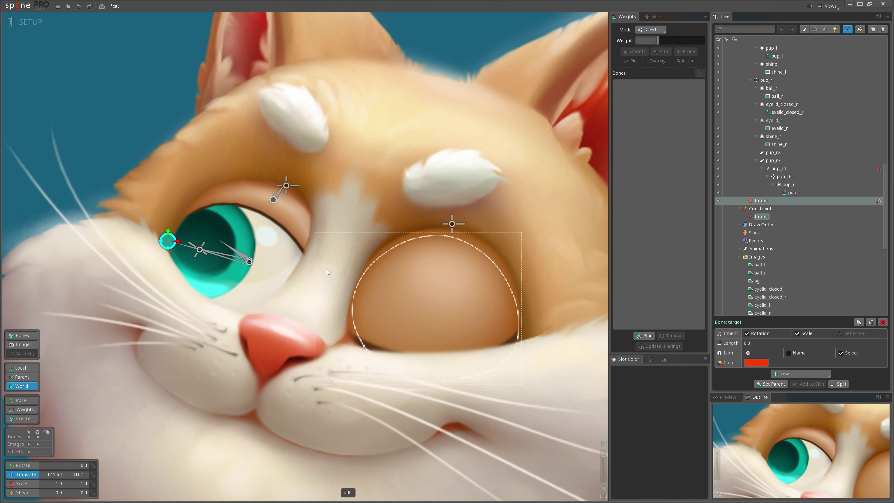
pyautogui.click(202, 250)
pyautogui.scroll(2, 202, 250)
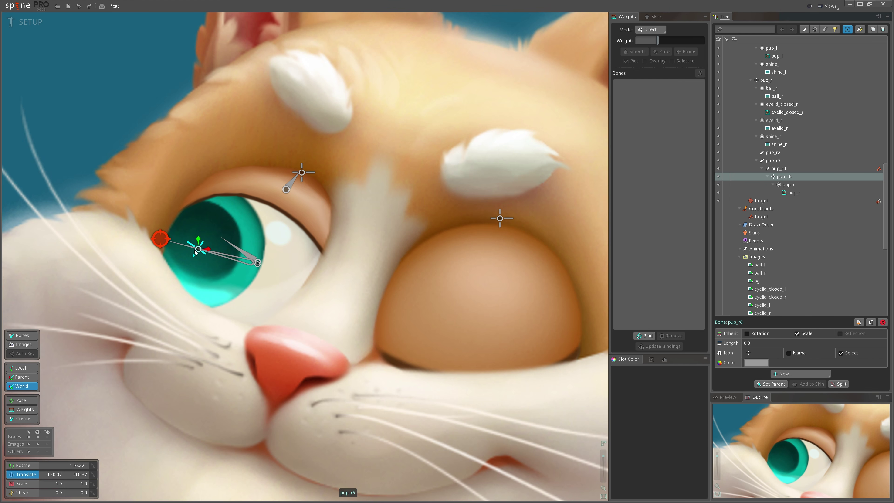
# - Move the target bone inward to about -120.77, 405.34, and turn off Scale inheritance for pup_r6
pyautogui.moveTo(160, 237); pyautogui.dragTo(204, 260)
pyautogui.click(270, 267)
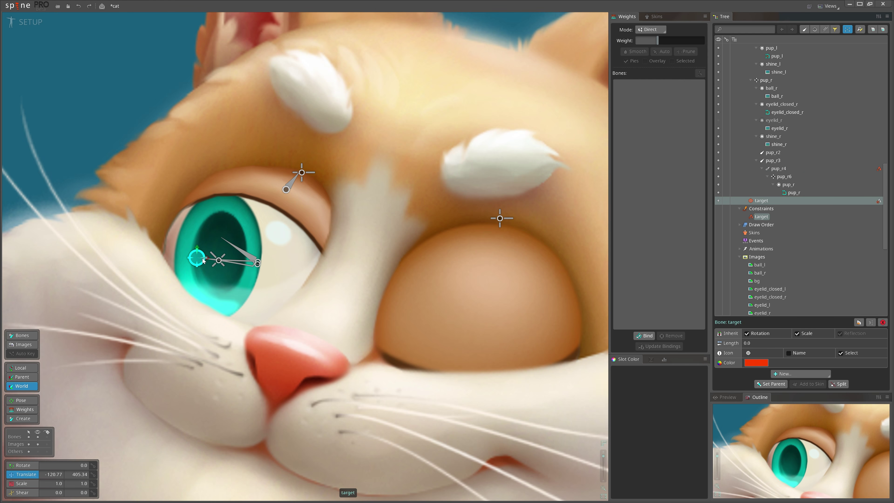
pyautogui.click(221, 260)
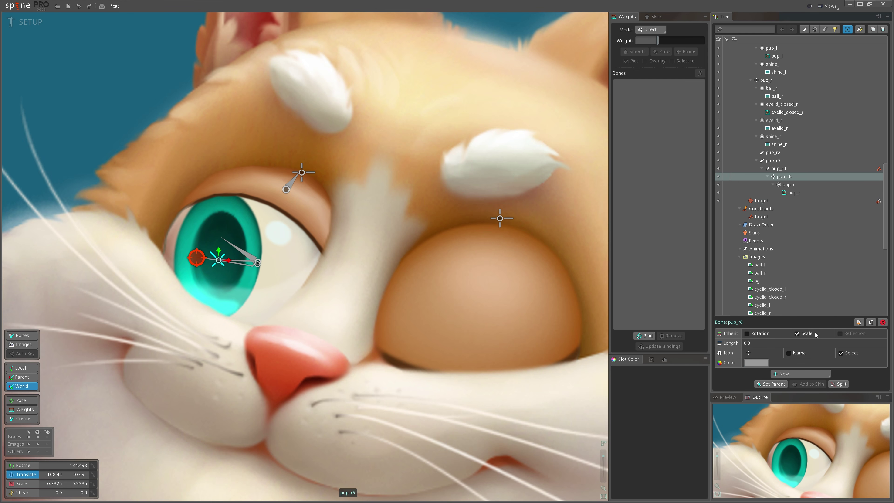
pyautogui.click(797, 333)
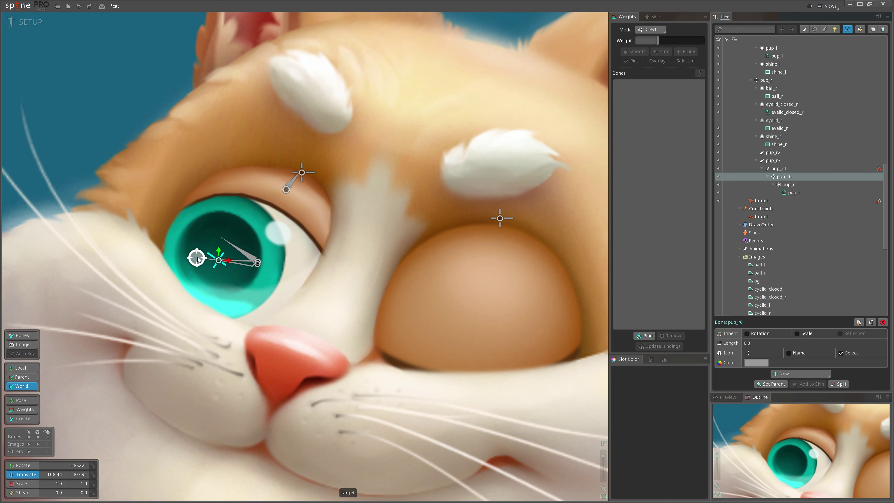
# - Move the target bone to the eye's inner corner at about -49.68, 396.44, and set pup_r3 as its parent
pyautogui.moveTo(198, 259); pyautogui.dragTo(335, 276)
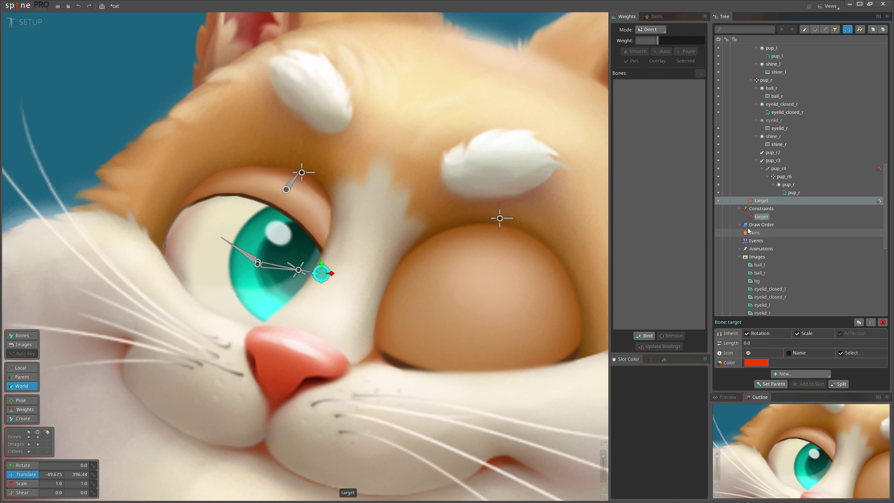
pyautogui.press('p')
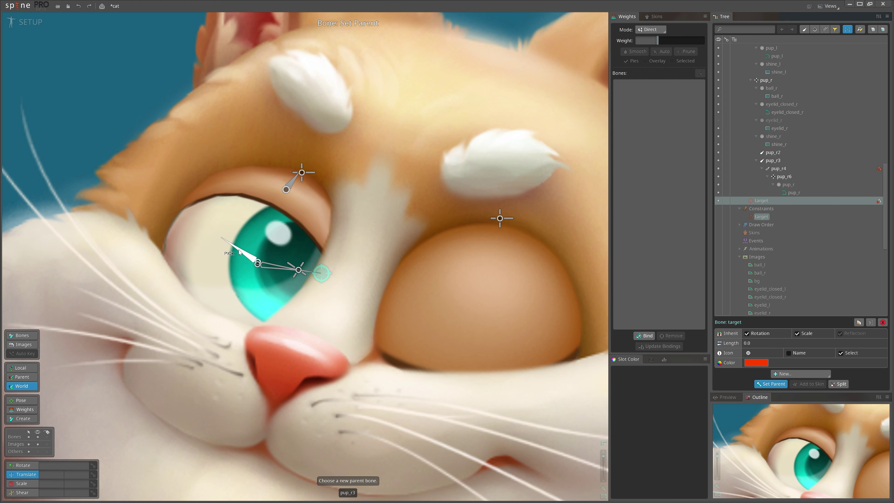
pyautogui.click(242, 249)
# - Try moving pup_r3 out of the artwork to about -475.5, 605.36, and its target bone to about -321.37, 614.37
pyautogui.moveTo(242, 250); pyautogui.dragTo(224, 259)
pyautogui.scroll(-5, 224, 259)
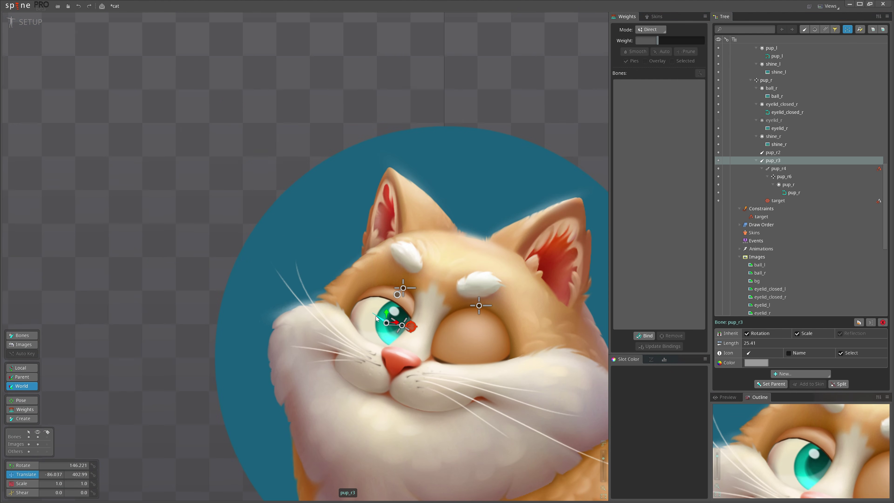
pyautogui.moveTo(376, 318); pyautogui.dragTo(122, 188)
pyautogui.scroll(3, 140, 192)
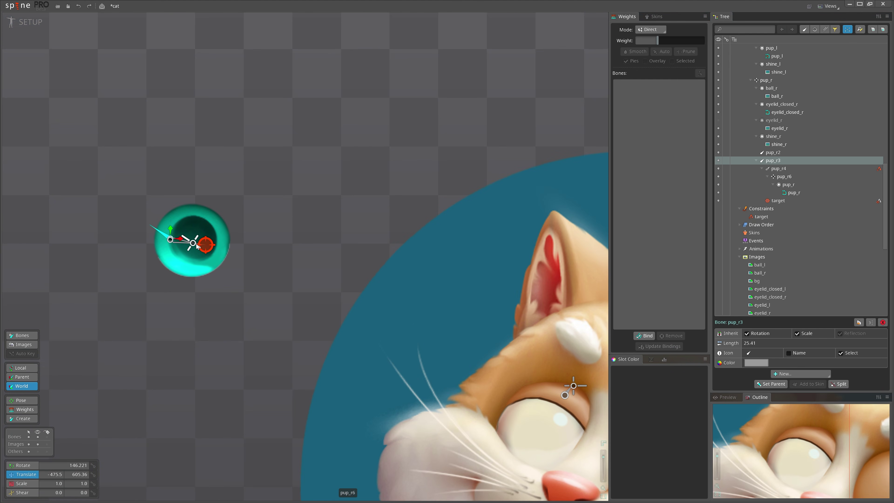
pyautogui.moveTo(226, 211); pyautogui.dragTo(326, 230)
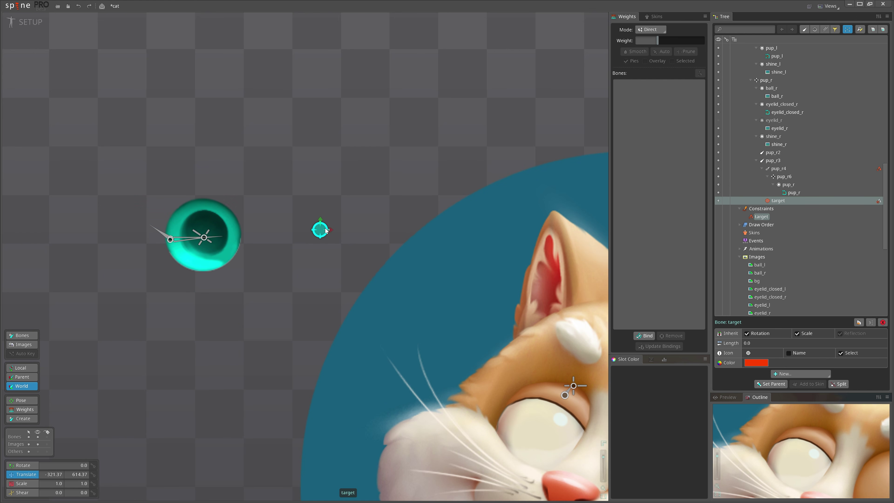
pyautogui.click(164, 235)
pyautogui.moveTo(541, 444); pyautogui.dragTo(202, 258)
pyautogui.scroll(2, 179, 248)
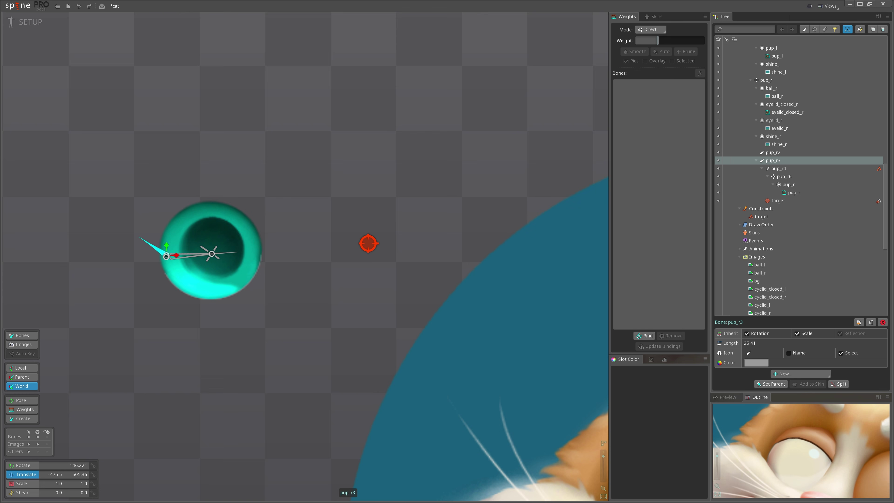
pyautogui.scroll(1, 177, 238)
# - Try scaling pup_r3 to about 0.5 in Y and rotating it to test how the pupil reacts
pyautogui.press('x')
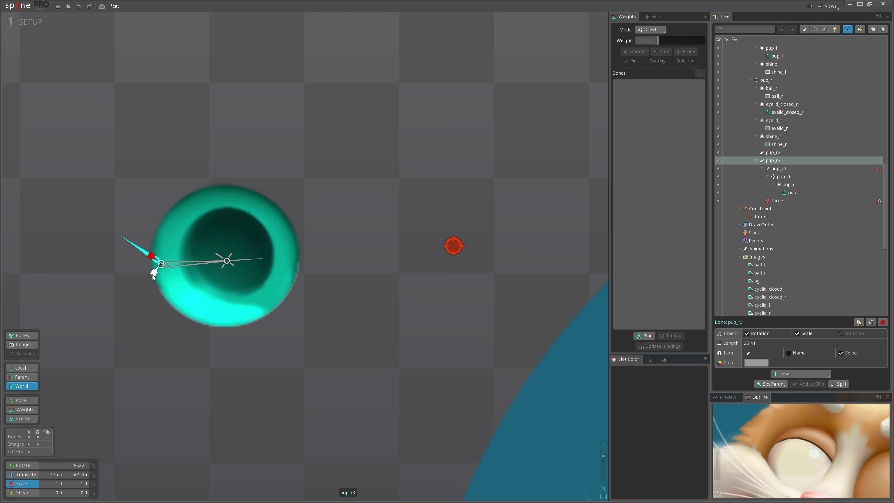
pyautogui.moveTo(153, 274); pyautogui.dragTo(226, 214)
pyautogui.moveTo(433, 372); pyautogui.dragTo(431, 235)
pyautogui.hotkey('ctrl', 'z')
pyautogui.scroll(-2, 288, 336)
pyautogui.press('space')
pyautogui.moveTo(373, 325)
pyautogui.mouseDown()
pyautogui.moveTo(369, 226)
pyautogui.moveTo(221, 101)
pyautogui.moveTo(50, 149)
pyautogui.moveTo(26, 366)
pyautogui.moveTo(264, 442)
pyautogui.moveTo(321, 150)
pyautogui.moveTo(102, 225)
pyautogui.moveTo(228, 370)
pyautogui.moveTo(124, 200)
pyautogui.moveTo(264, 314)
pyautogui.moveTo(117, 298)
pyautogui.moveTo(239, 302)
pyautogui.moveTo(238, 291)
pyautogui.moveTo(372, 323)
pyautogui.mouseUp()
pyautogui.press('x')
pyautogui.press('c')
pyautogui.moveTo(183, 275); pyautogui.dragTo(254, 295)
pyautogui.scroll(-5, 224, 234)
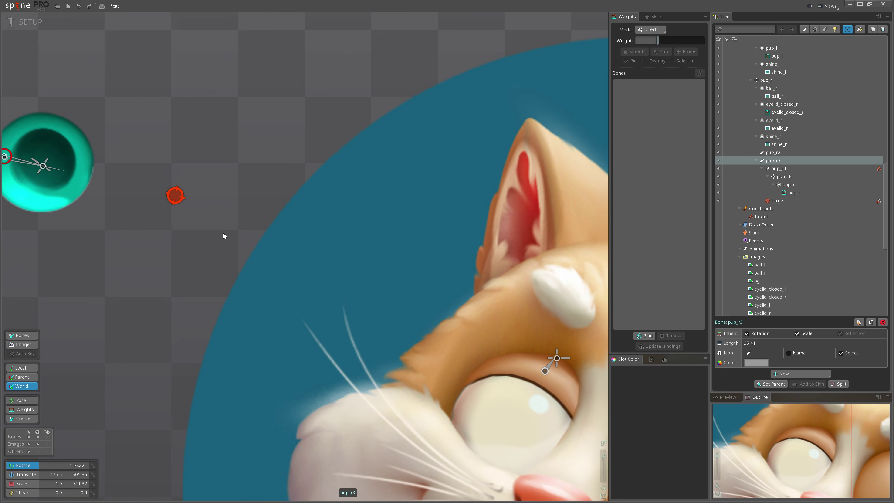
# - Undo the test rotation, scaling and movement of pup_r3 and its target bone
pyautogui.hotkey('ctrl', 'z')
pyautogui.hotkey('ctrl', 'z')
pyautogui.hotkey('ctrl', 'z')
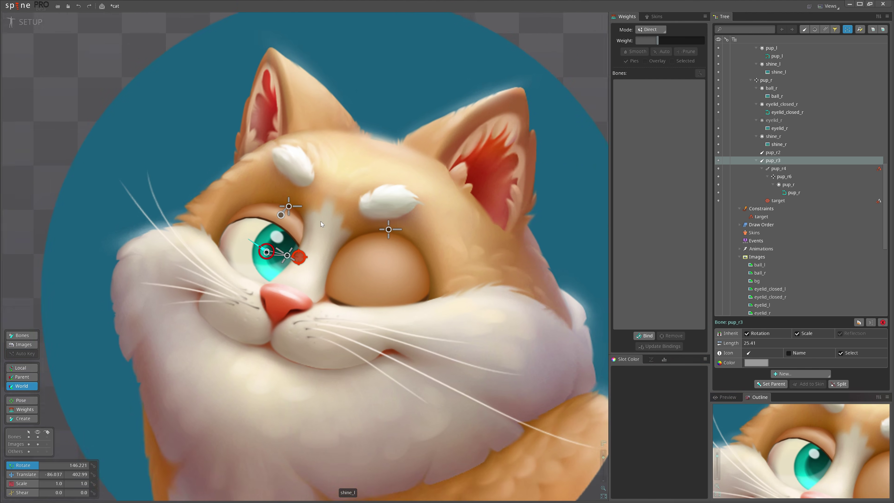
# - Move the target bone toward the middle of the eye at about -102.18, 405
pyautogui.scroll(6, 320, 222)
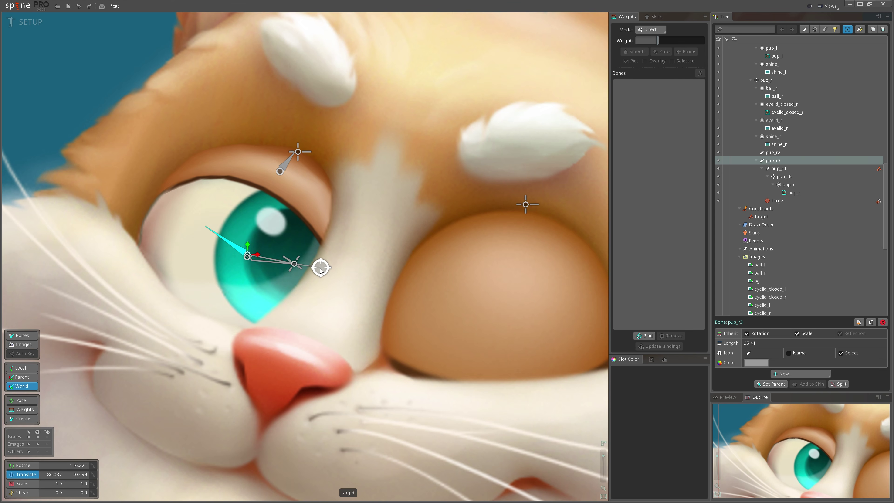
pyautogui.moveTo(321, 269); pyautogui.dragTo(215, 251)
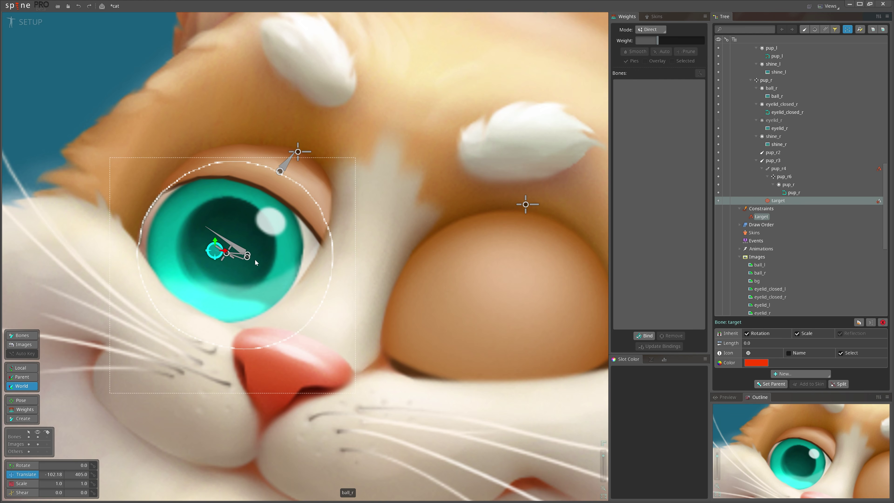
# - Convert shine_r to a mesh and add four vertices joined by edges around the round highlight
pyautogui.click(175, 292)
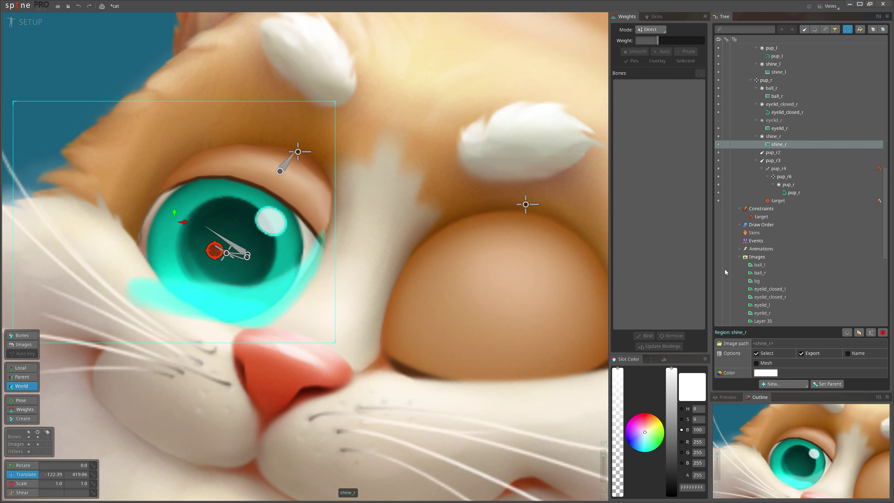
pyautogui.click(768, 364)
pyautogui.click(773, 373)
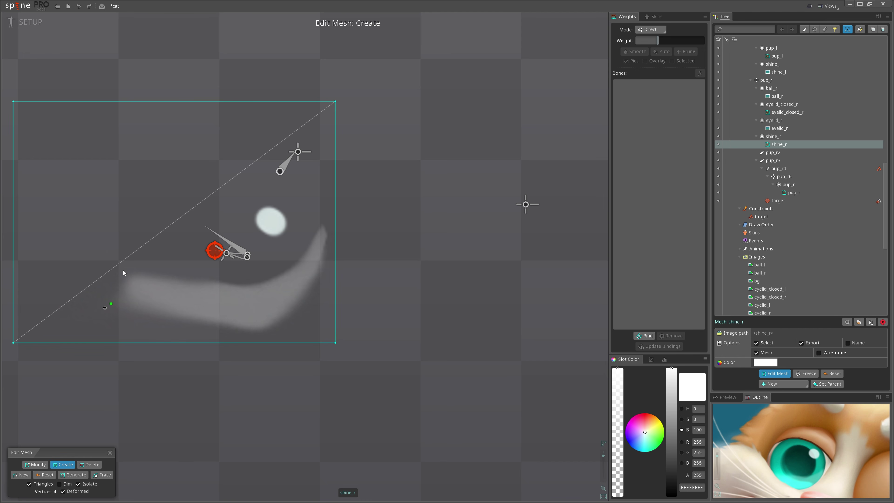
pyautogui.click(236, 199)
pyautogui.click(244, 246)
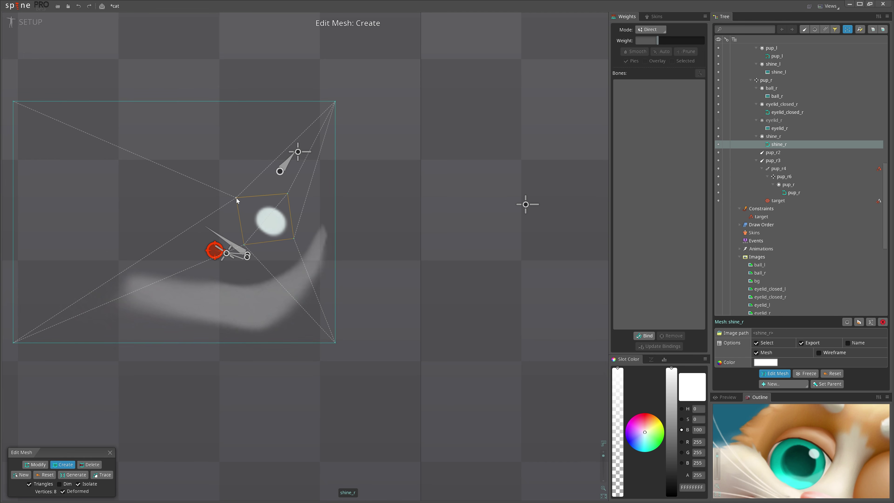
pyautogui.click(110, 453)
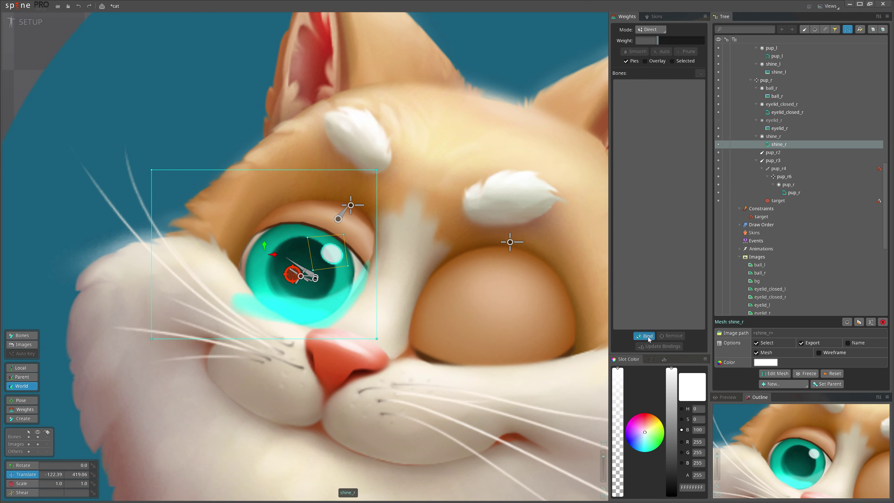
# - Bind the shine_r mesh to the pup_r3 and pup_r6 bones
pyautogui.click(649, 338)
pyautogui.scroll(4, 329, 260)
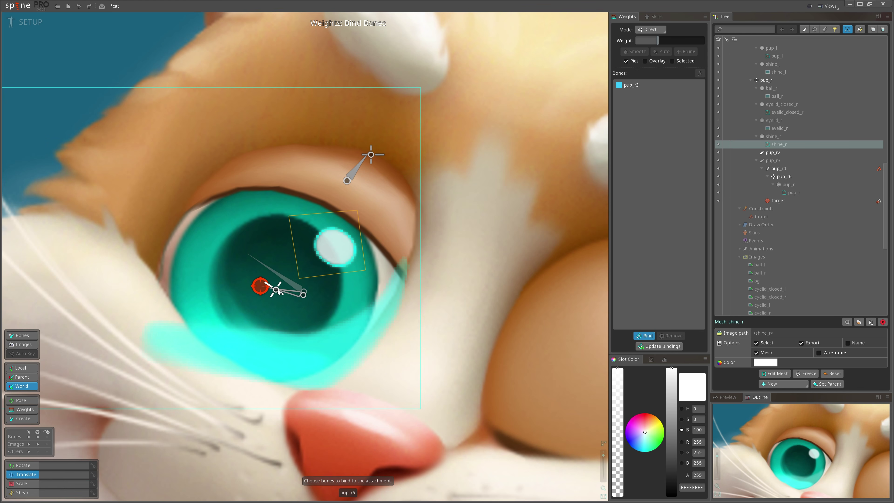
pyautogui.scroll(-1, 277, 292)
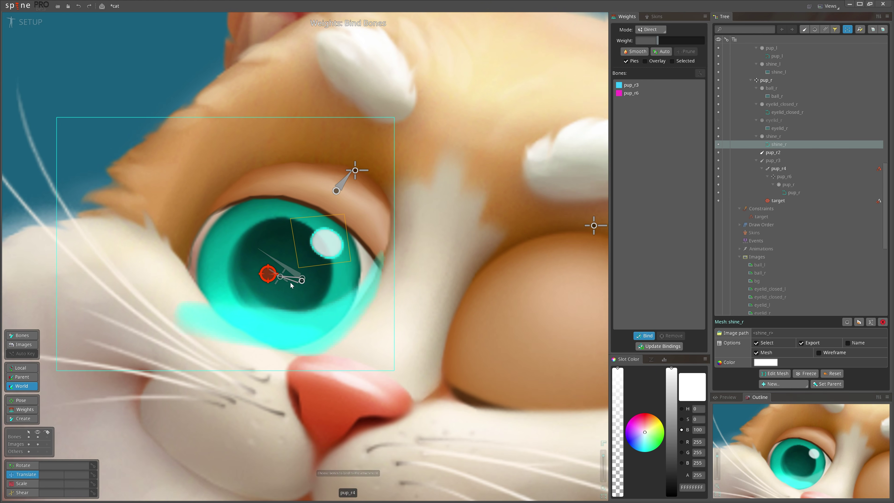
pyautogui.click(276, 278)
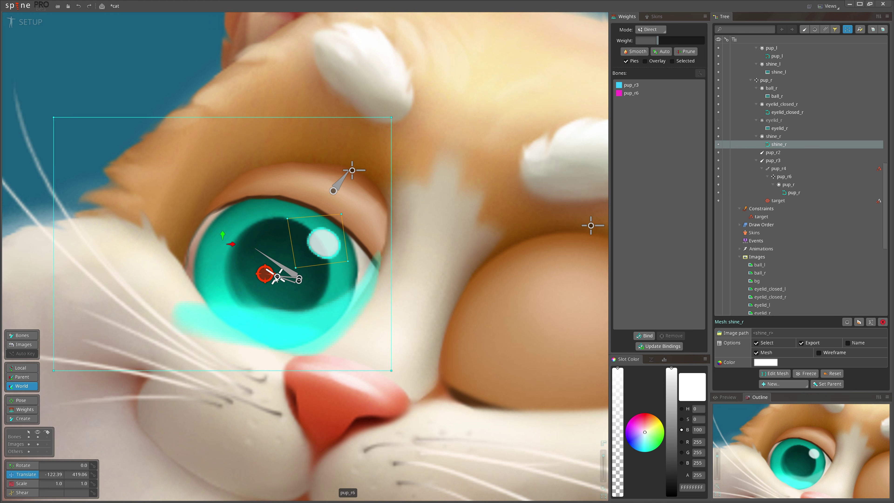
# - Check how the bound shine_r mesh behaves with the target and pup_r6 bones
pyautogui.scroll(-4, 278, 278)
pyautogui.moveTo(250, 277)
pyautogui.mouseDown()
pyautogui.moveTo(189, 279)
pyautogui.moveTo(248, 280)
pyautogui.mouseUp()
pyautogui.scroll(4, 264, 278)
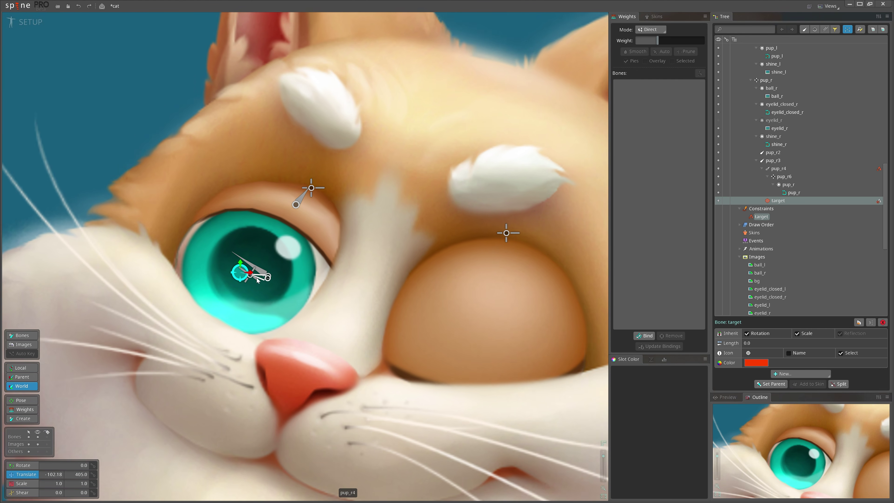
pyautogui.scroll(1, 252, 248)
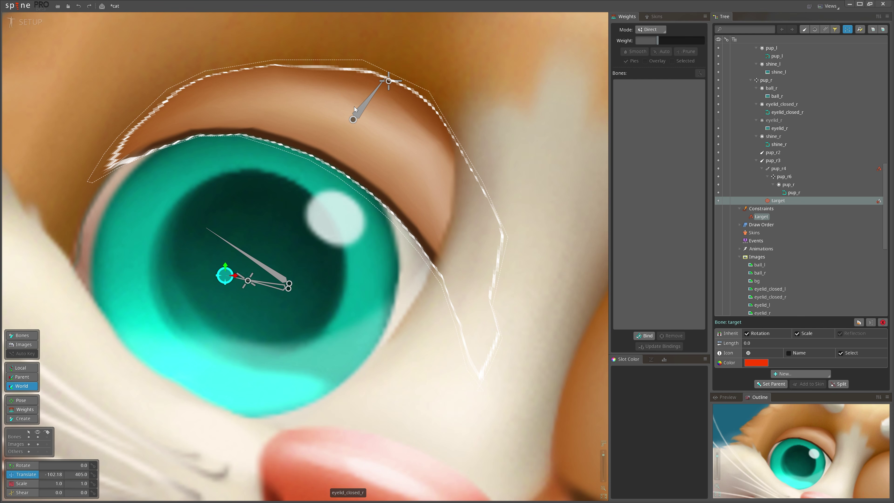
pyautogui.click(248, 281)
pyautogui.scroll(-4, 352, 292)
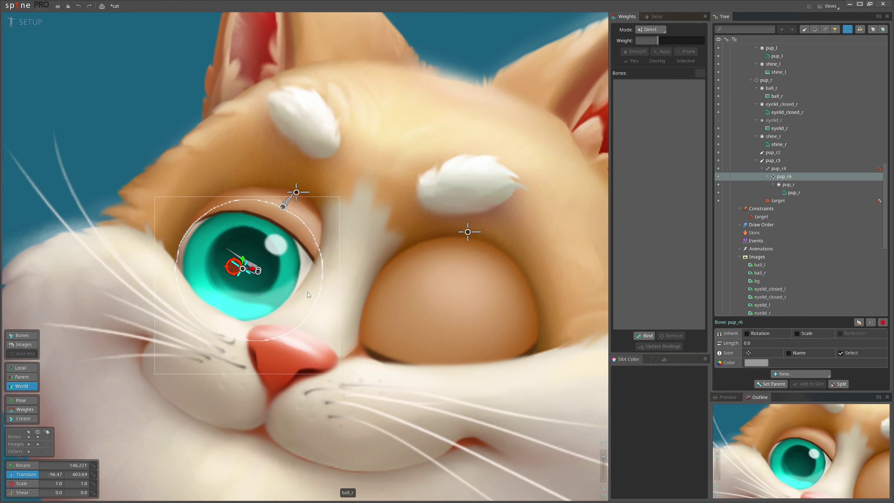
# - Select all shine_r mesh vertices for weighting and give pup_r3 a weight of 100 on them
pyautogui.click(262, 256)
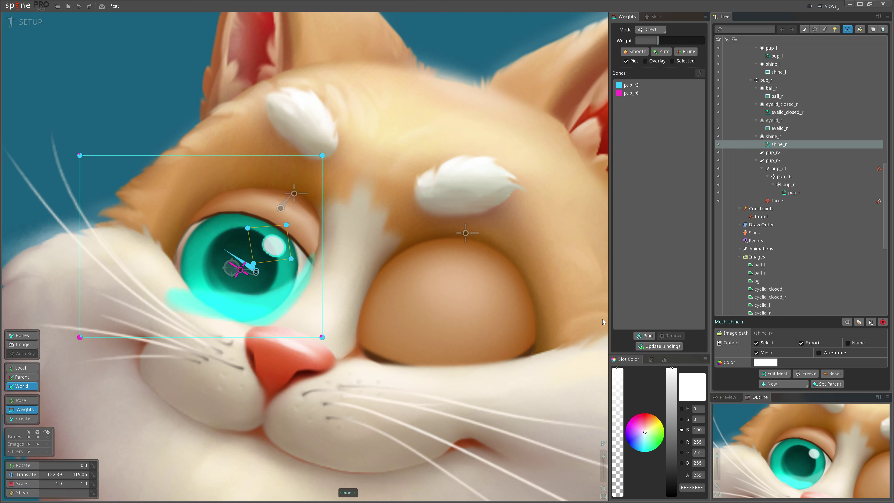
pyautogui.moveTo(58, 86); pyautogui.dragTo(334, 369)
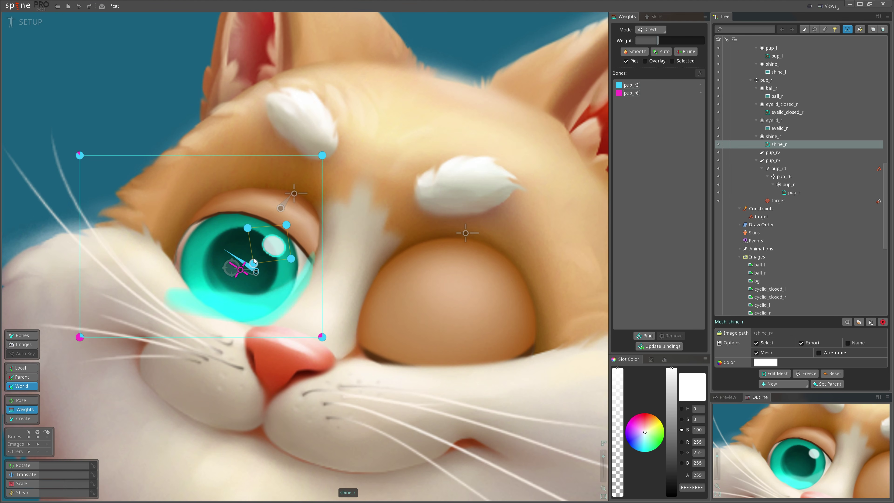
pyautogui.moveTo(234, 256); pyautogui.dragTo(255, 187)
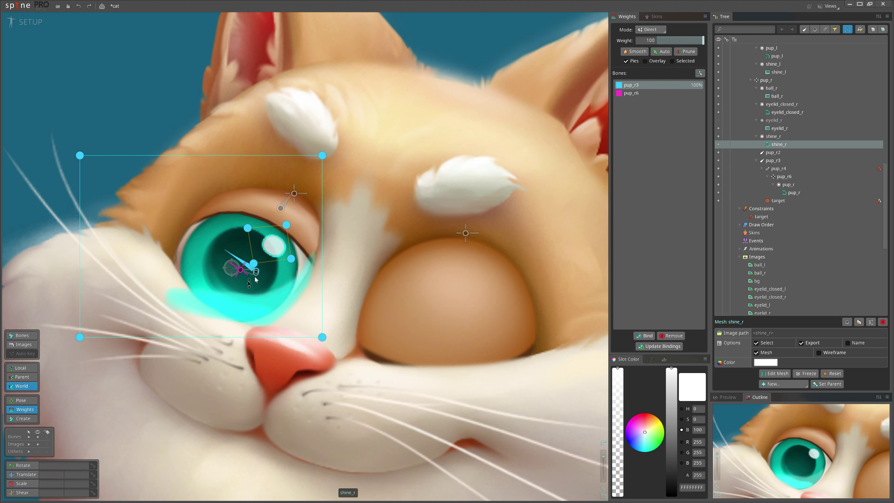
# - Add some pup_r6 weight to the shine_r vertices, with about 38.3 on the four around the round highlight
pyautogui.click(245, 288)
pyautogui.moveTo(245, 288); pyautogui.dragTo(259, 291)
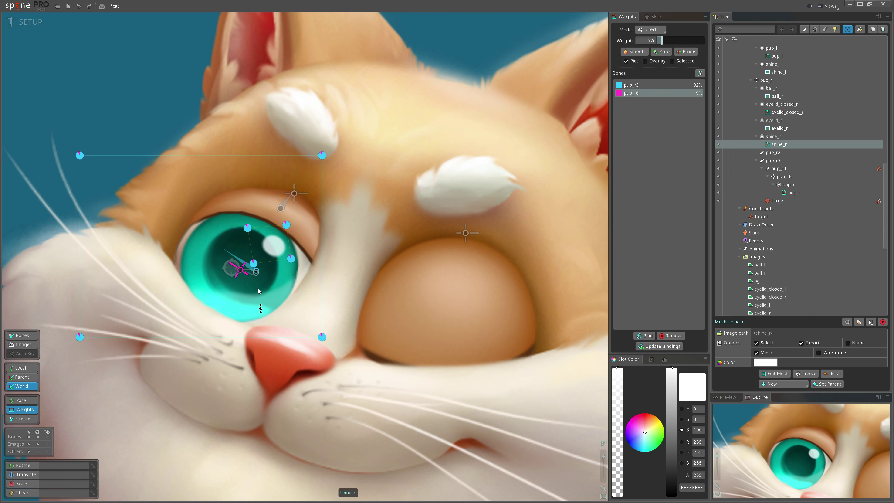
pyautogui.moveTo(229, 199); pyautogui.dragTo(278, 289)
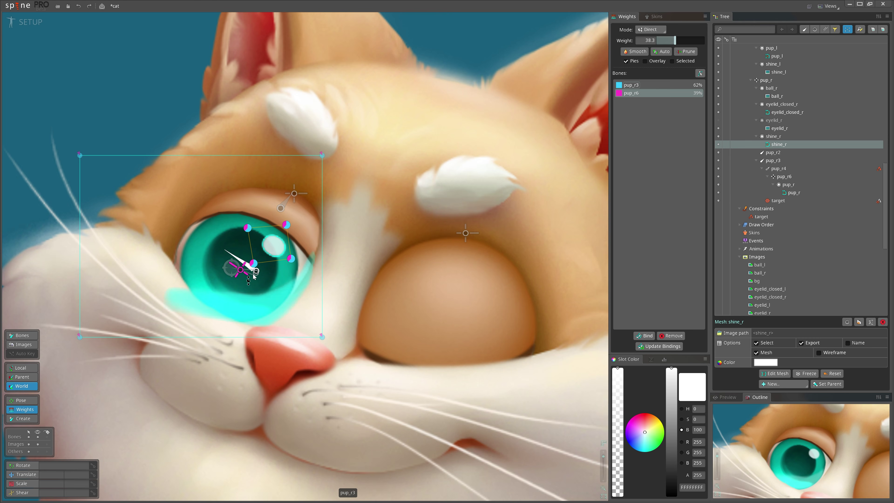
pyautogui.scroll(-2, 254, 275)
pyautogui.scroll(2, 310, 267)
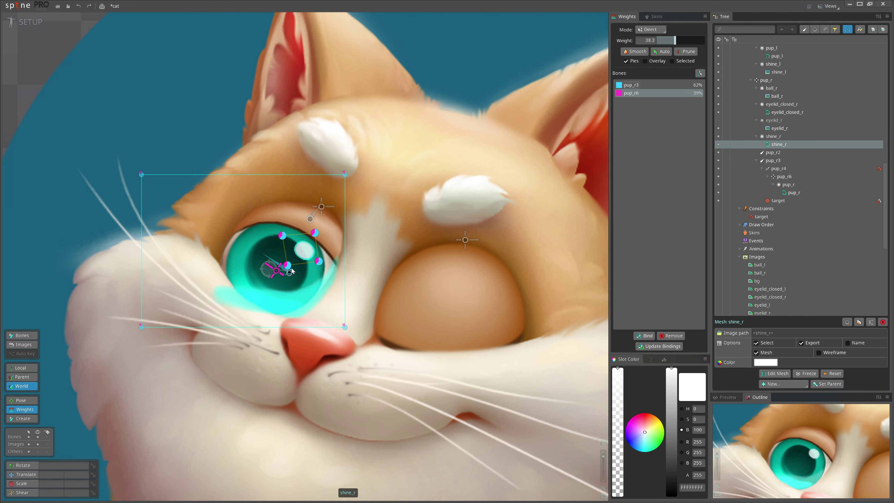
# - Move the target bone to check how the weighted shine_r mesh follows the pupil
pyautogui.click(266, 269)
pyautogui.moveTo(257, 267)
pyautogui.mouseDown()
pyautogui.moveTo(253, 259)
pyautogui.moveTo(191, 258)
pyautogui.moveTo(255, 303)
pyautogui.moveTo(341, 257)
pyautogui.moveTo(227, 206)
pyautogui.moveTo(301, 199)
pyautogui.moveTo(274, 198)
pyautogui.moveTo(301, 291)
pyautogui.moveTo(237, 256)
pyautogui.moveTo(250, 234)
pyautogui.moveTo(279, 219)
pyautogui.moveTo(269, 264)
pyautogui.mouseUp()
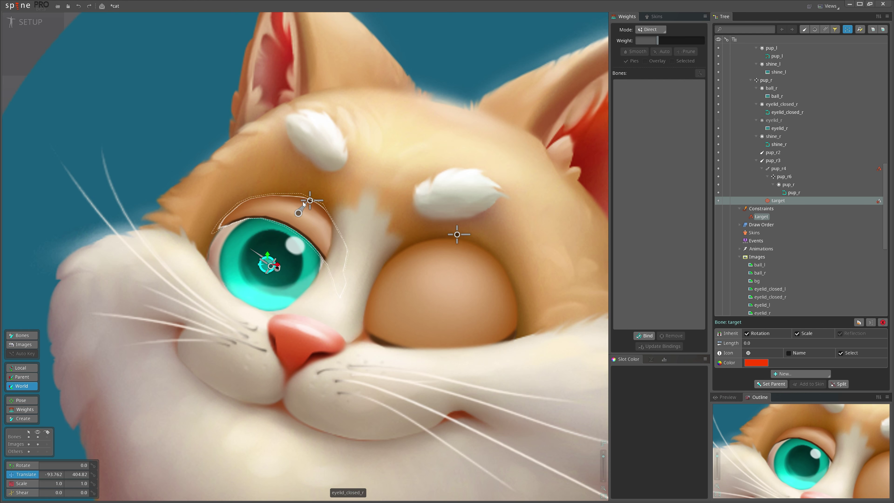
# - Create a transform constraint named pup_r6 on the eyelid bone pup_r2, with the pup_r6 bone as its target
pyautogui.click(301, 209)
pyautogui.scroll(2, 303, 207)
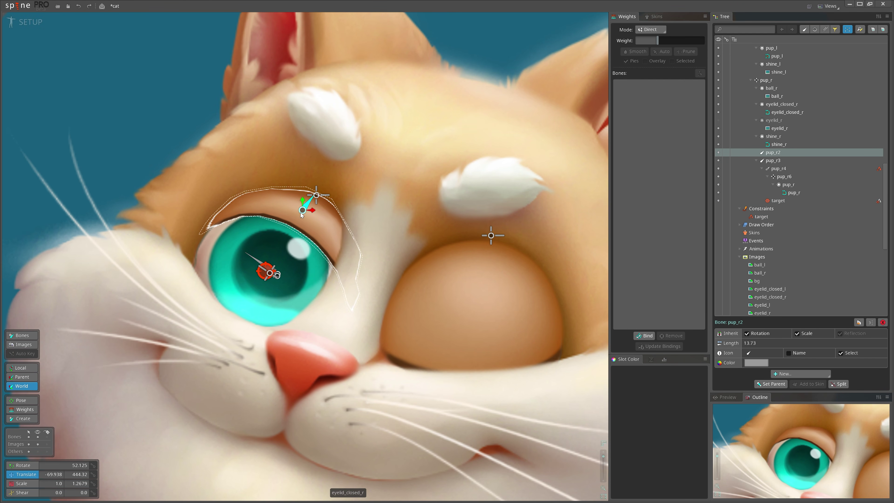
pyautogui.click(798, 375)
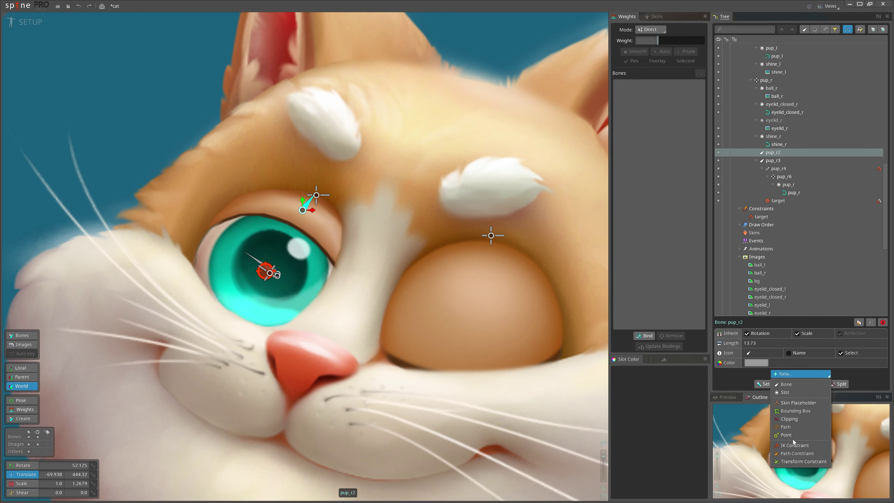
pyautogui.click(794, 461)
pyautogui.scroll(5, 267, 281)
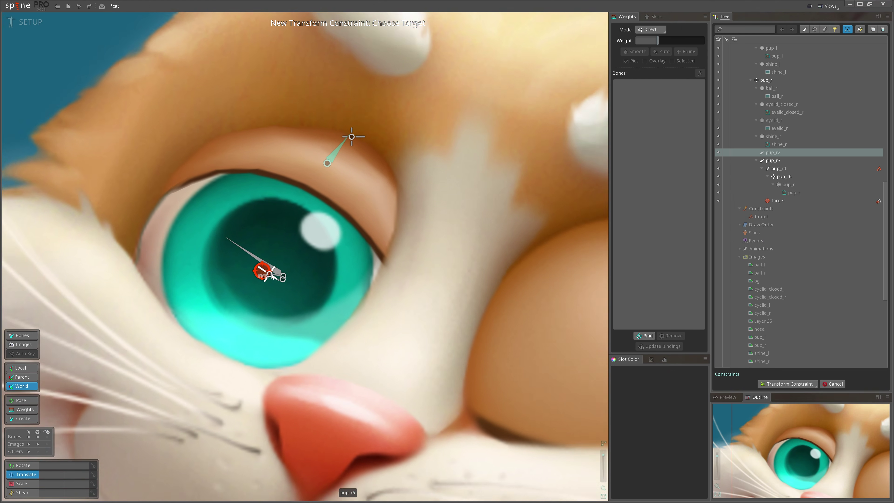
pyautogui.click(263, 280)
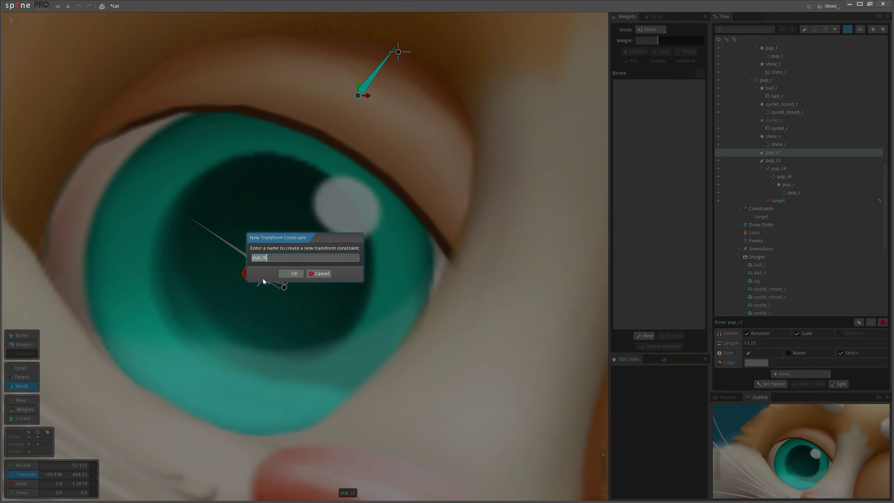
pyautogui.click(288, 274)
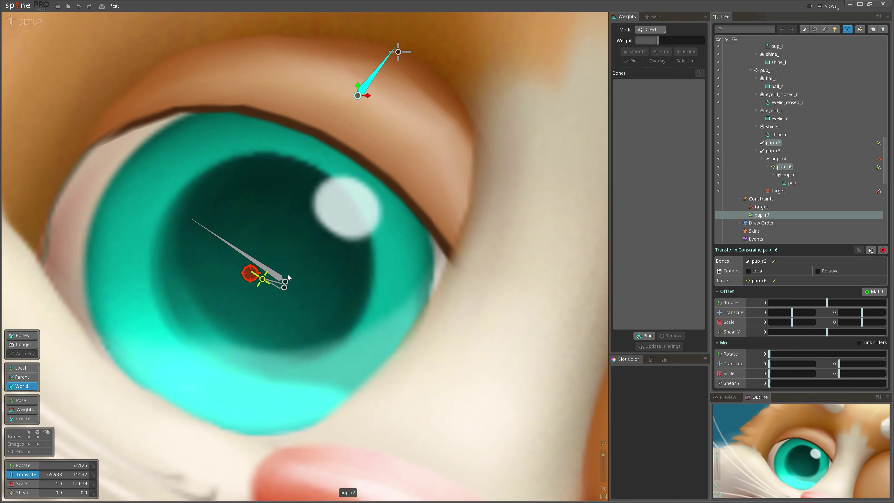
# - Match the pup_r6 constraint's offset to the current pose and set its translate mix to 38 and 44.2
pyautogui.scroll(-5, 288, 275)
pyautogui.scroll(2, 326, 252)
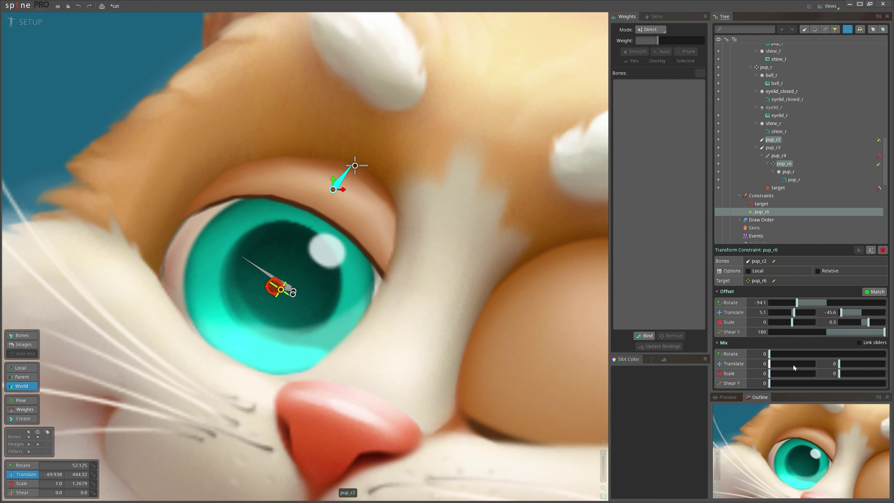
pyautogui.click(786, 365)
pyautogui.moveTo(440, 282); pyautogui.dragTo(335, 286)
pyautogui.scroll(-1, 335, 286)
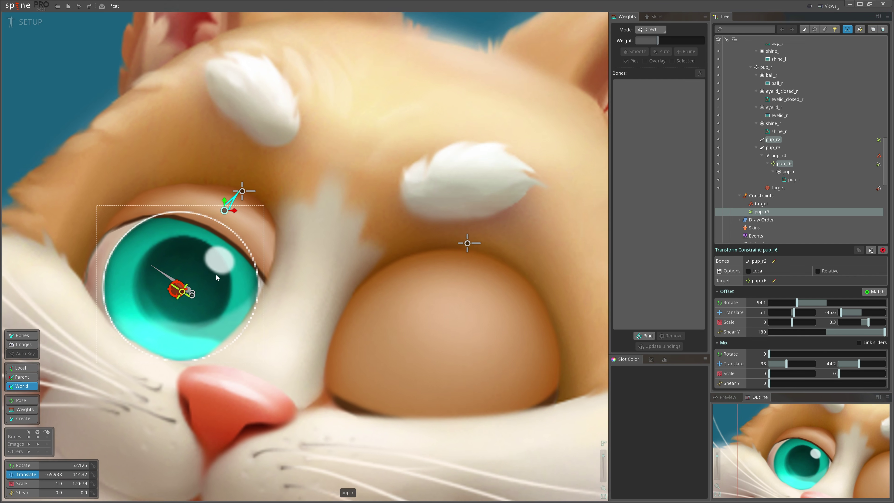
# - Move the target bone toward the eye's outer corner to test how the eyelid and shine follow the pupil
pyautogui.scroll(1, 178, 296)
pyautogui.click(175, 297)
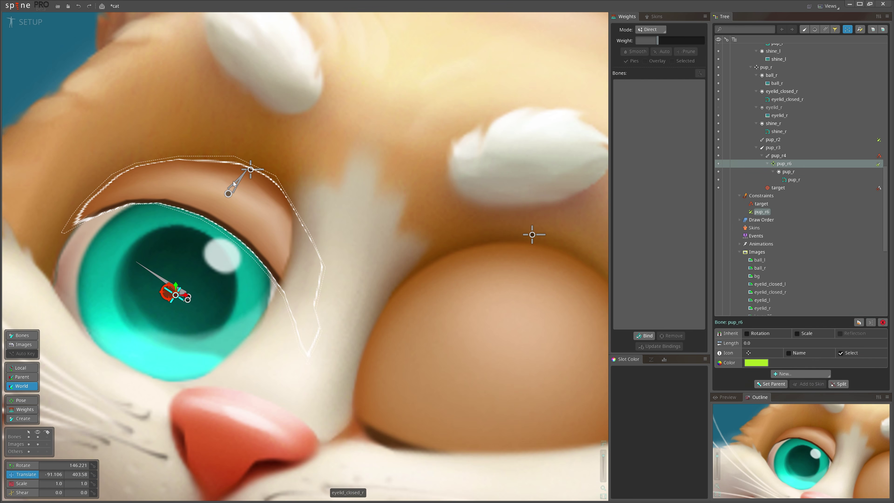
pyautogui.click(172, 294)
pyautogui.moveTo(172, 294)
pyautogui.mouseDown()
pyautogui.moveTo(117, 280)
pyautogui.moveTo(193, 340)
pyautogui.moveTo(143, 186)
pyautogui.moveTo(136, 369)
pyautogui.moveTo(186, 185)
pyautogui.moveTo(80, 314)
pyautogui.moveTo(243, 249)
pyautogui.moveTo(94, 226)
pyautogui.moveTo(151, 364)
pyautogui.moveTo(234, 213)
pyautogui.moveTo(120, 314)
pyautogui.moveTo(238, 372)
pyautogui.moveTo(167, 213)
pyautogui.moveTo(279, 299)
pyautogui.moveTo(104, 300)
pyautogui.moveTo(173, 289)
pyautogui.mouseUp()
pyautogui.scroll(-3, 122, 313)
pyautogui.scroll(3, 276, 282)
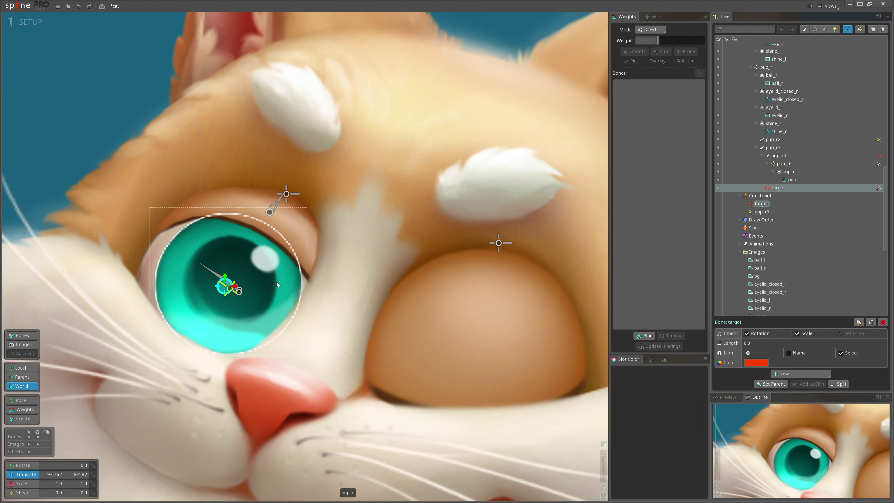
pyautogui.click(271, 280)
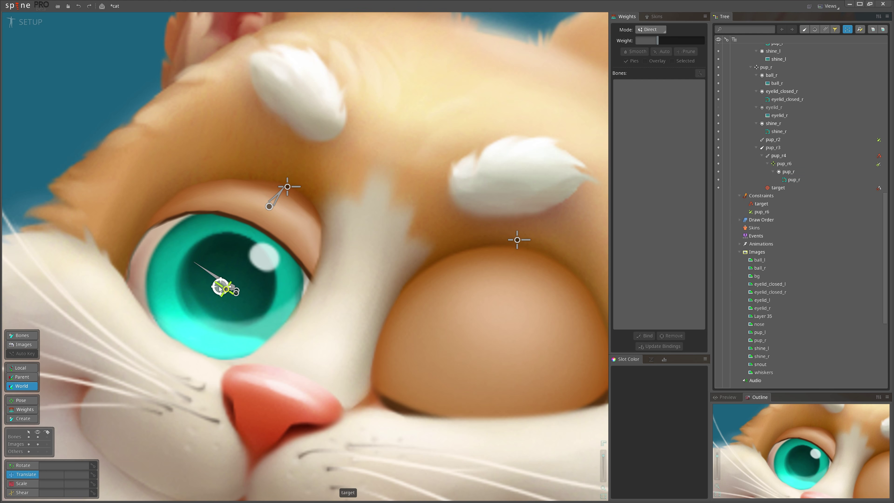
pyautogui.moveTo(225, 291); pyautogui.dragTo(142, 269)
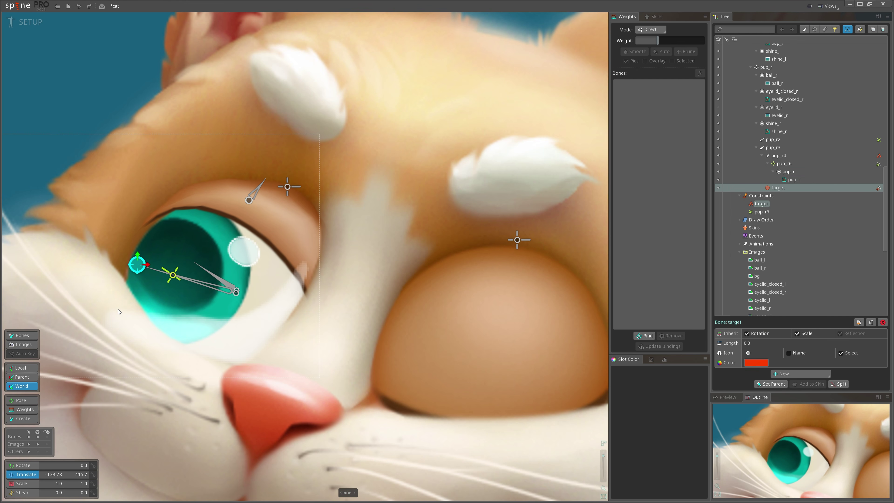
# - Examine the pup_r mesh with the gaze turned aside, then restore the central gaze and clear the selection
pyautogui.click(188, 245)
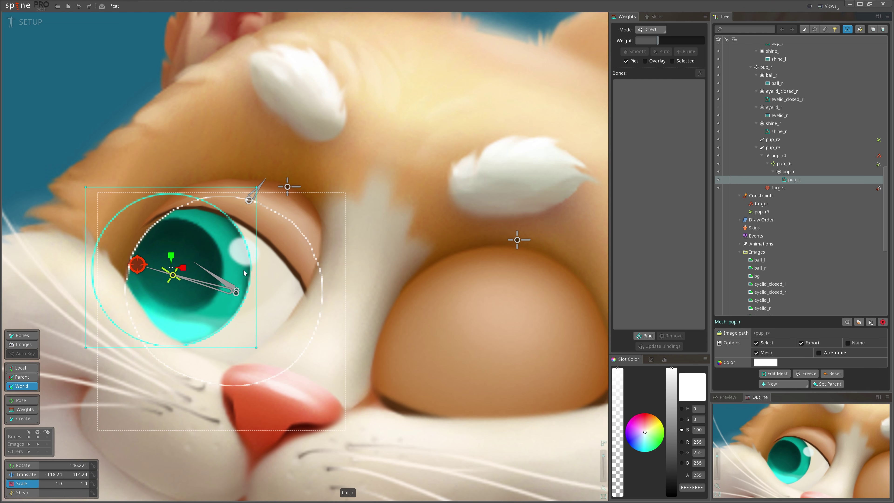
pyautogui.moveTo(187, 245); pyautogui.dragTo(199, 273)
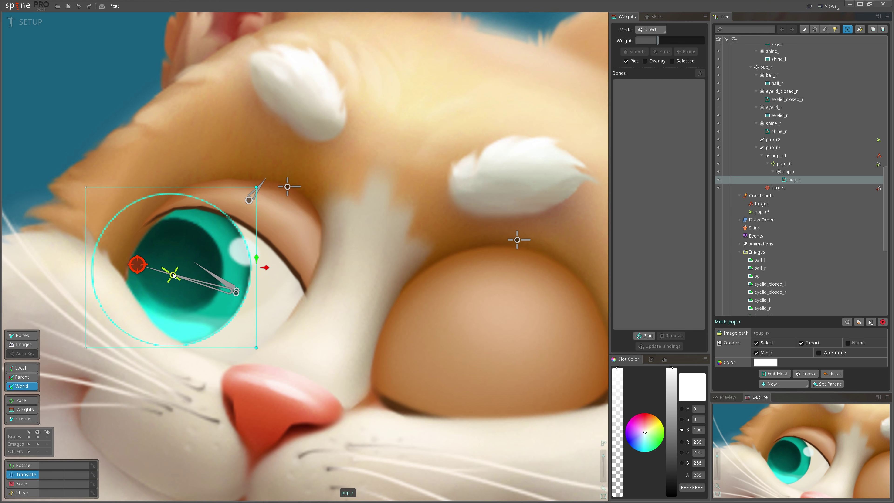
pyautogui.scroll(-5, 209, 209)
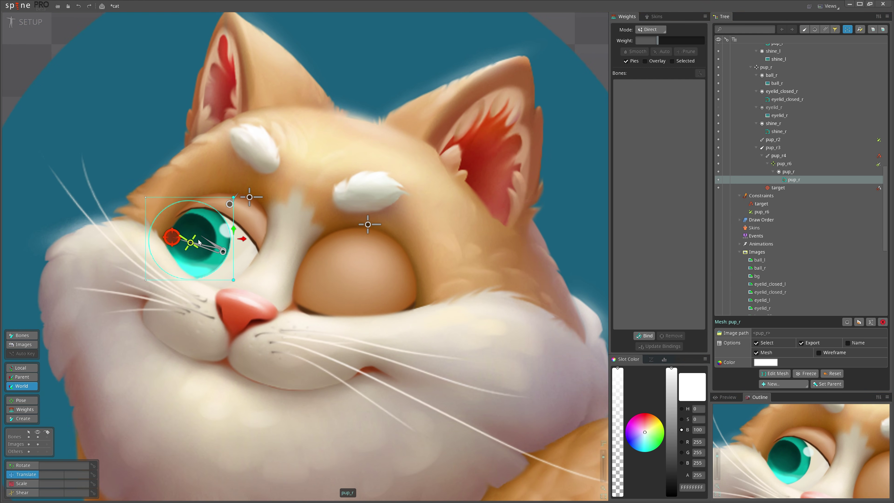
pyautogui.scroll(2, 190, 230)
pyautogui.scroll(-3, 238, 240)
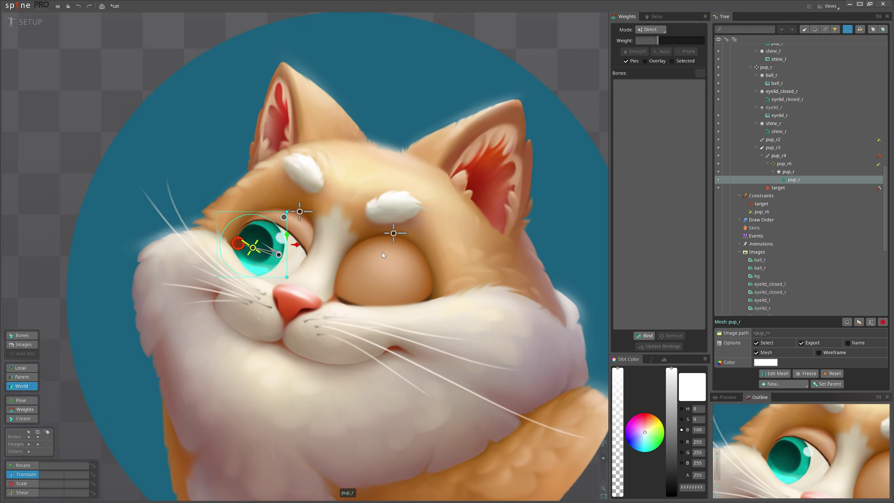
pyautogui.scroll(2, 218, 253)
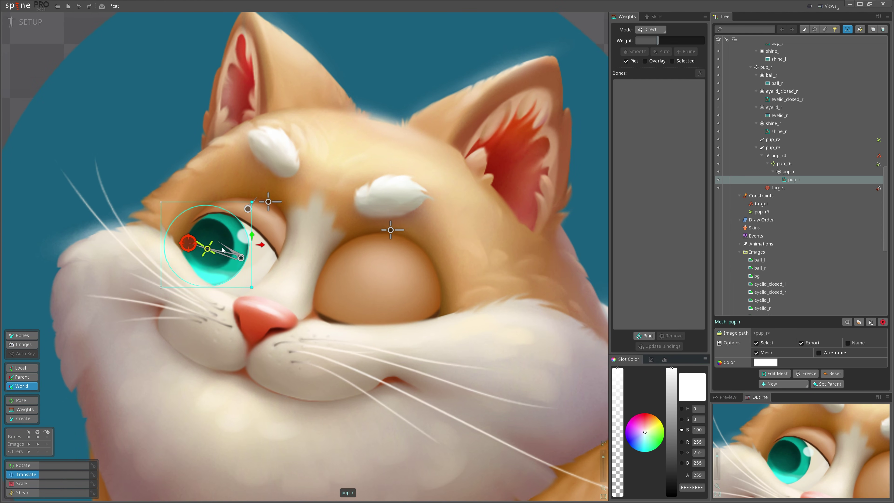
pyautogui.scroll(3, 277, 246)
pyautogui.scroll(-4, 280, 246)
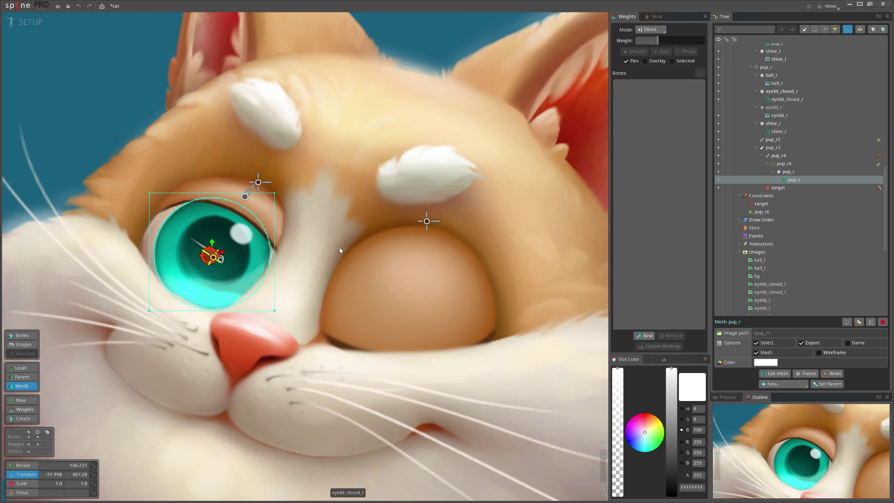
pyautogui.press('space')
pyautogui.scroll(3, 375, 220)
pyautogui.scroll(-2, 300, 186)
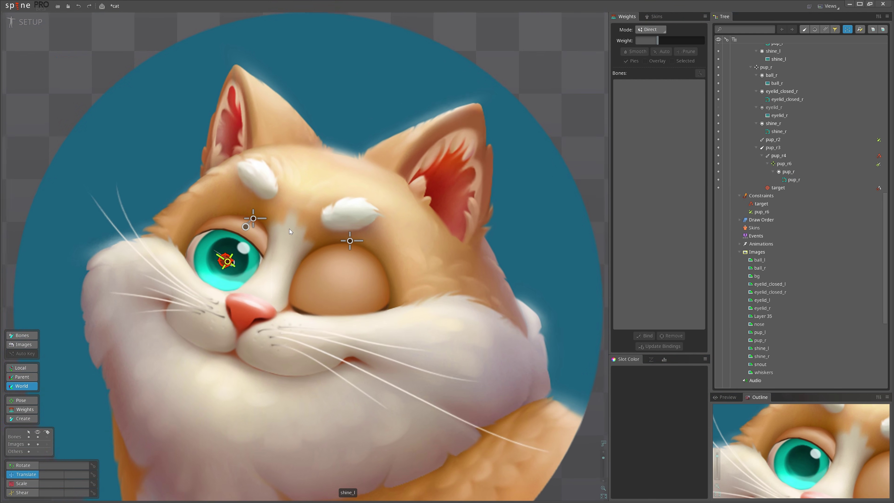
pyautogui.scroll(2, 253, 276)
pyautogui.scroll(2, 236, 254)
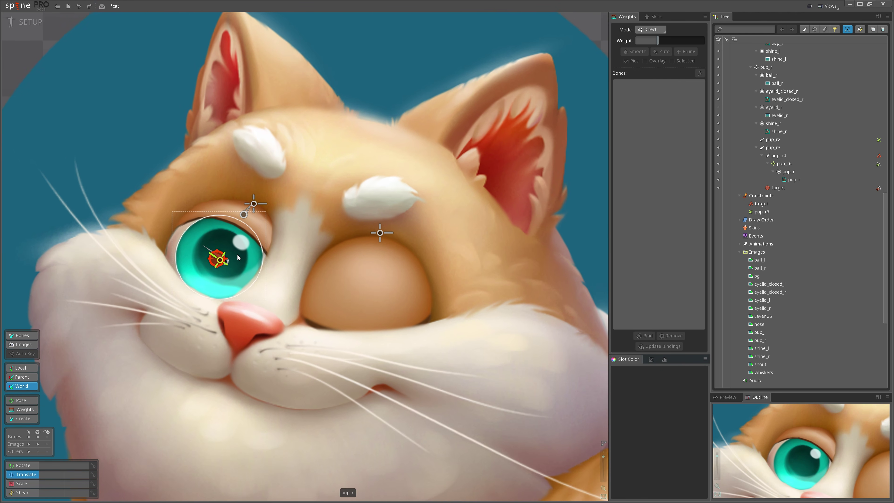
pyautogui.scroll(-1, 228, 265)
pyautogui.scroll(-2, 259, 272)
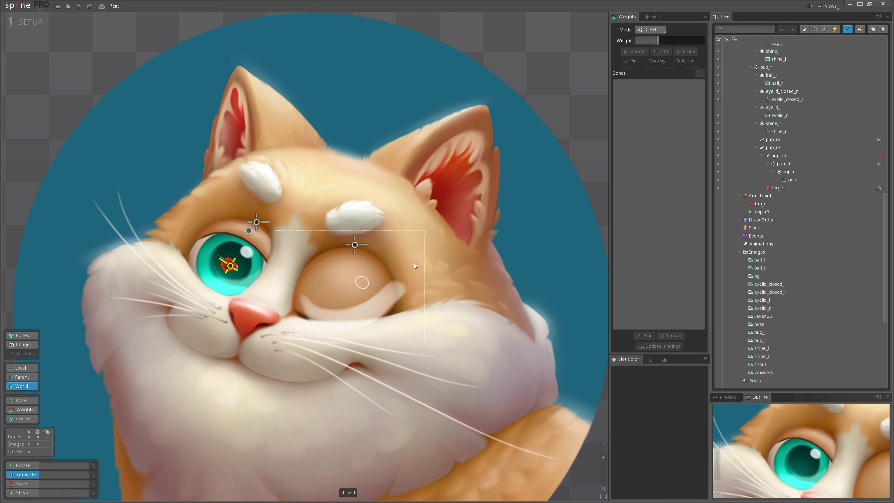
pyautogui.moveTo(532, 230); pyautogui.dragTo(524, 251)
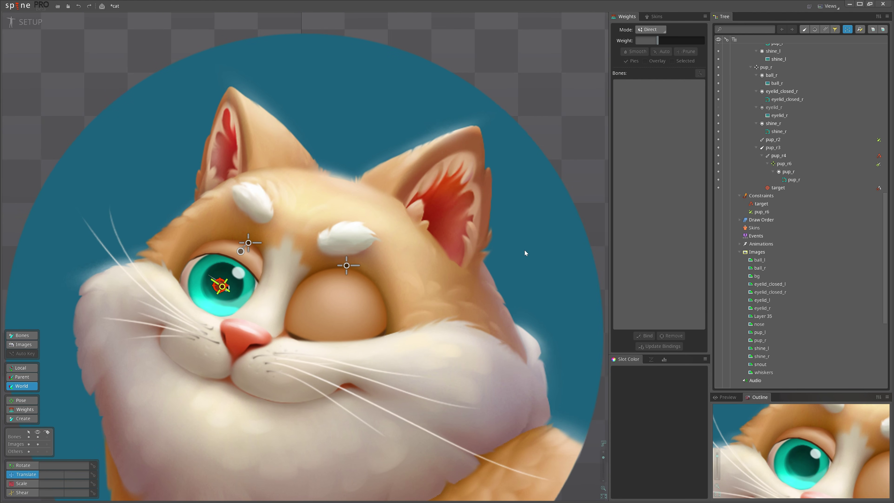
pyautogui.moveTo(409, 308); pyautogui.dragTo(415, 280)
pyautogui.scroll(1, 371, 189)
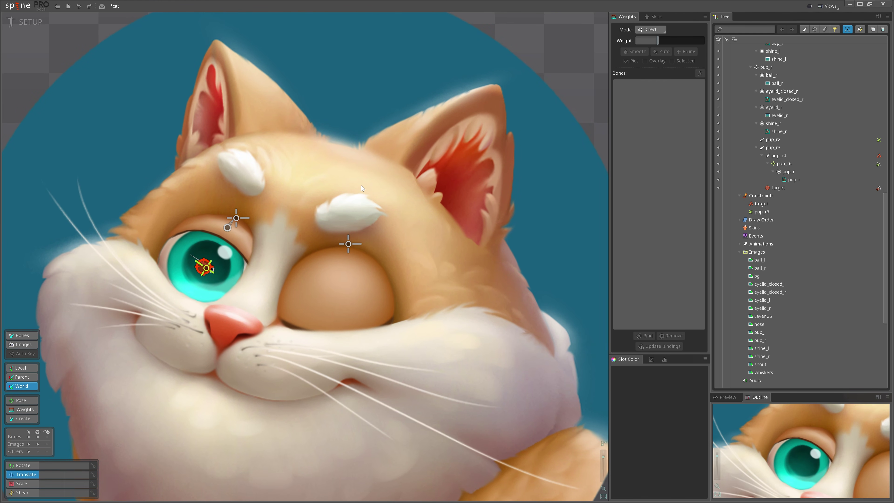
pyautogui.scroll(-3, 366, 188)
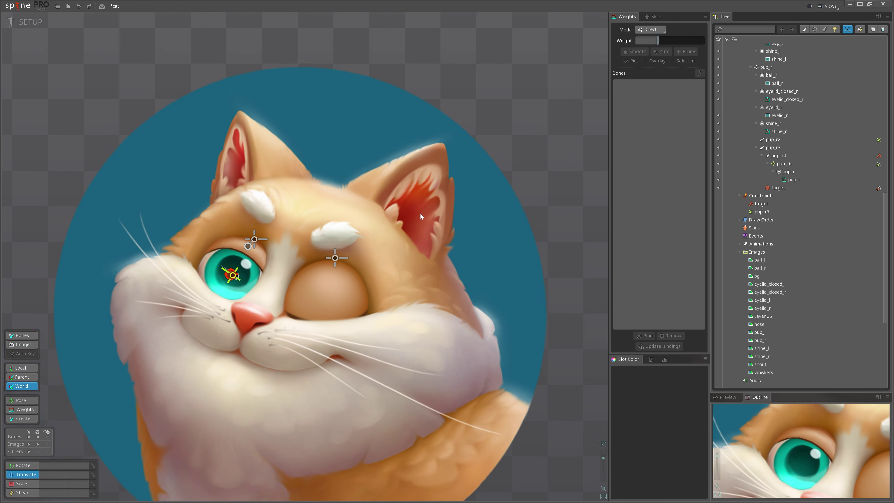
pyautogui.scroll(1, 225, 240)
pyautogui.scroll(3, 225, 240)
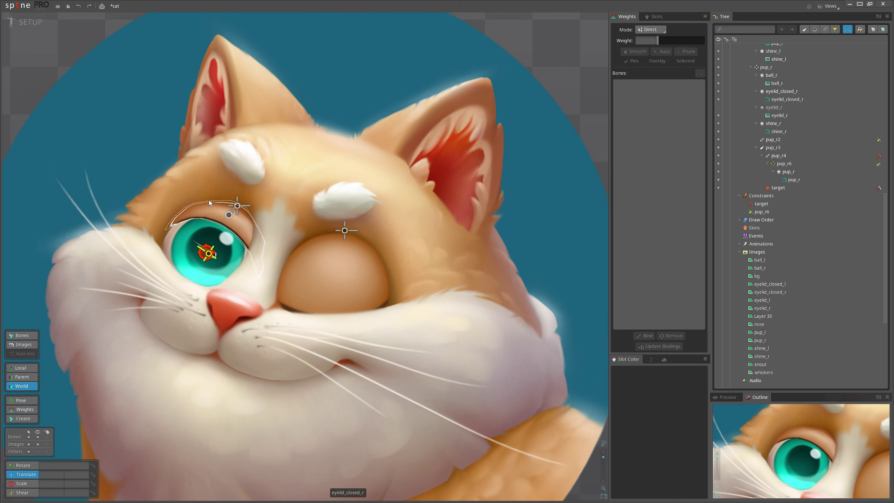
pyautogui.scroll(2, 235, 252)
pyautogui.scroll(-3, 316, 243)
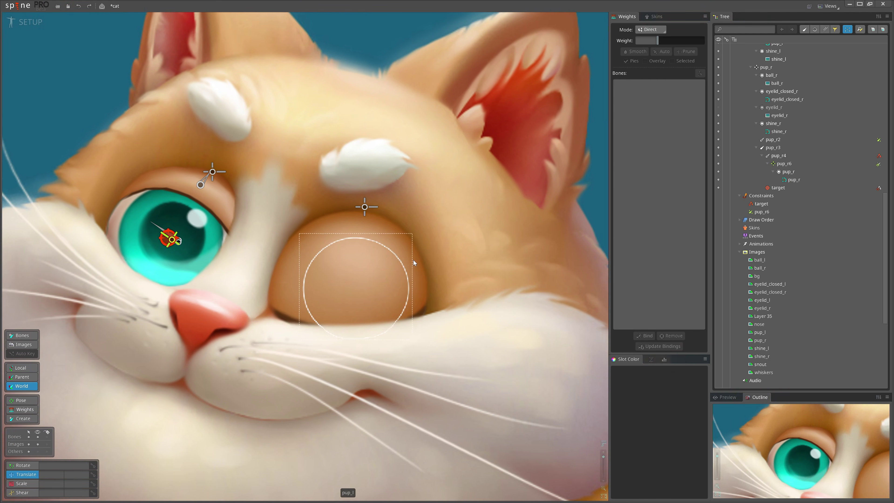
pyautogui.click(322, 206)
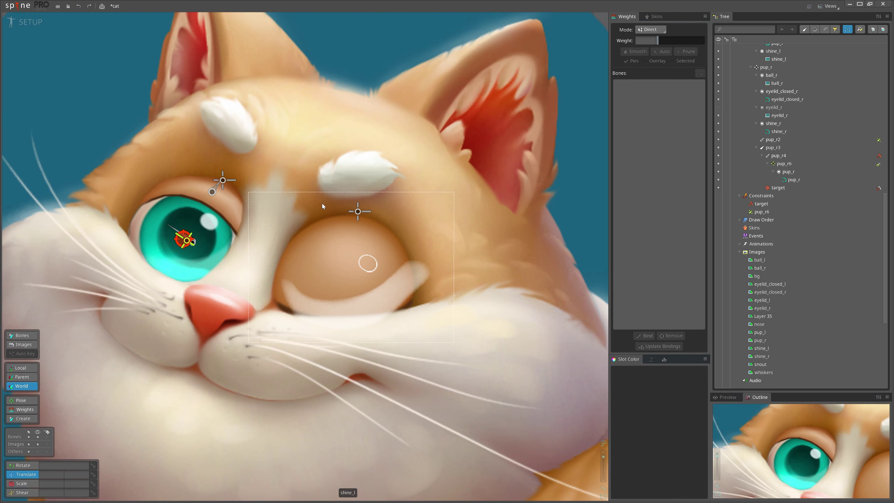
pyautogui.scroll(-4, 321, 207)
pyautogui.scroll(3, 281, 203)
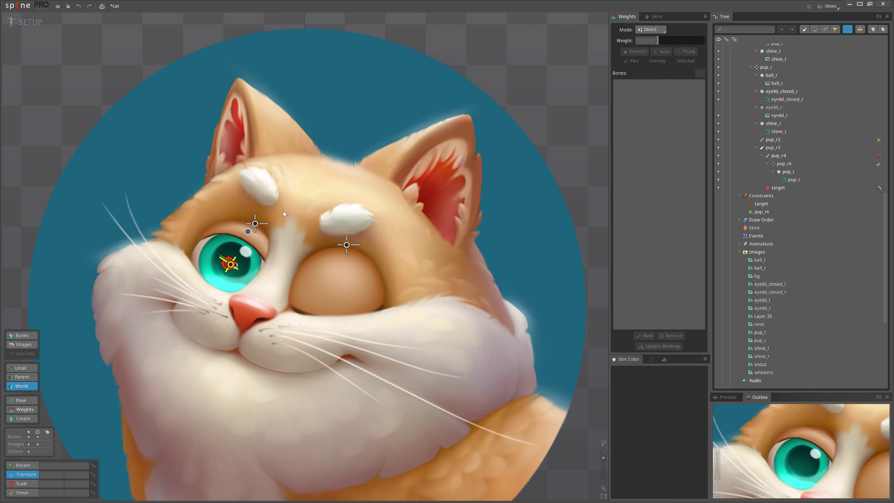
pyautogui.scroll(1, 281, 247)
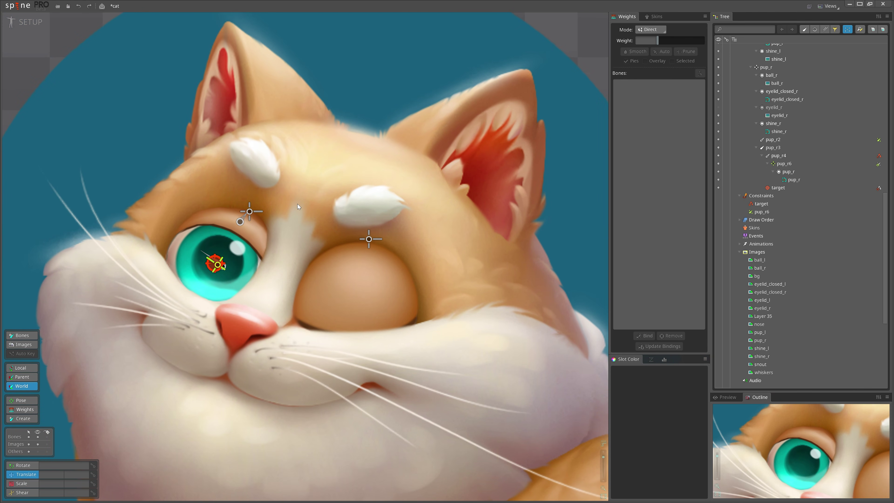
pyautogui.scroll(-3, 303, 208)
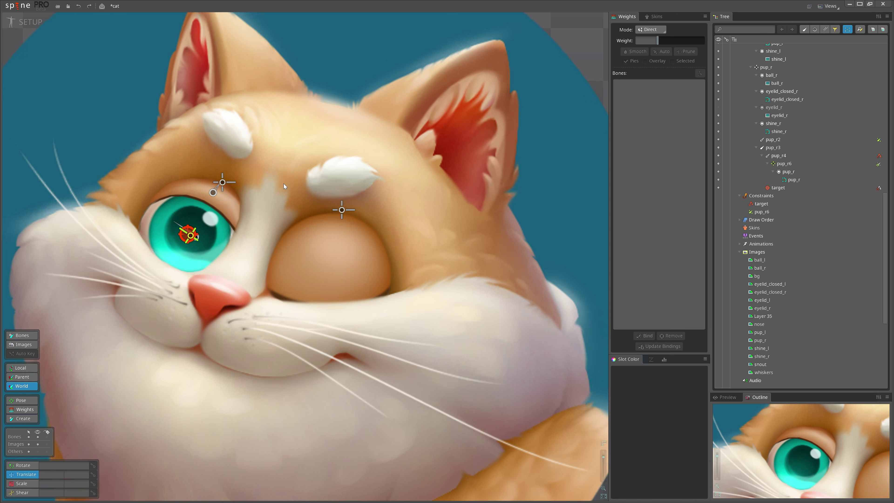
pyautogui.scroll(1, 316, 206)
pyautogui.scroll(5, 316, 208)
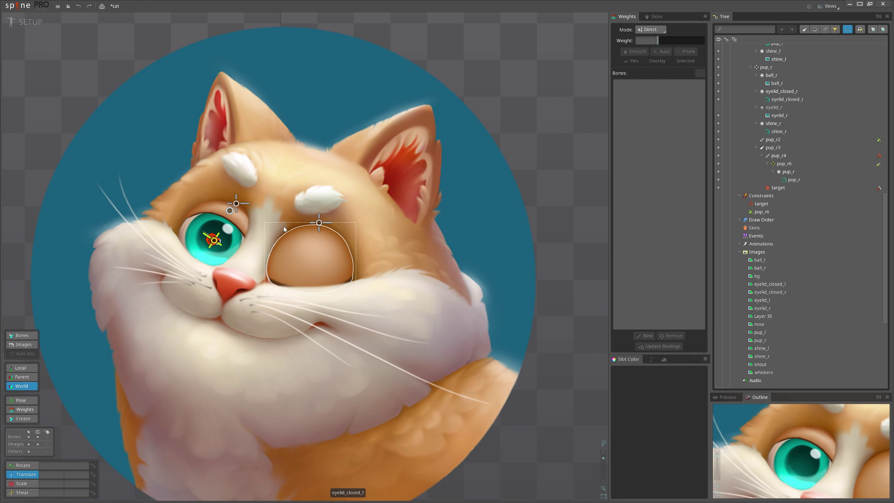